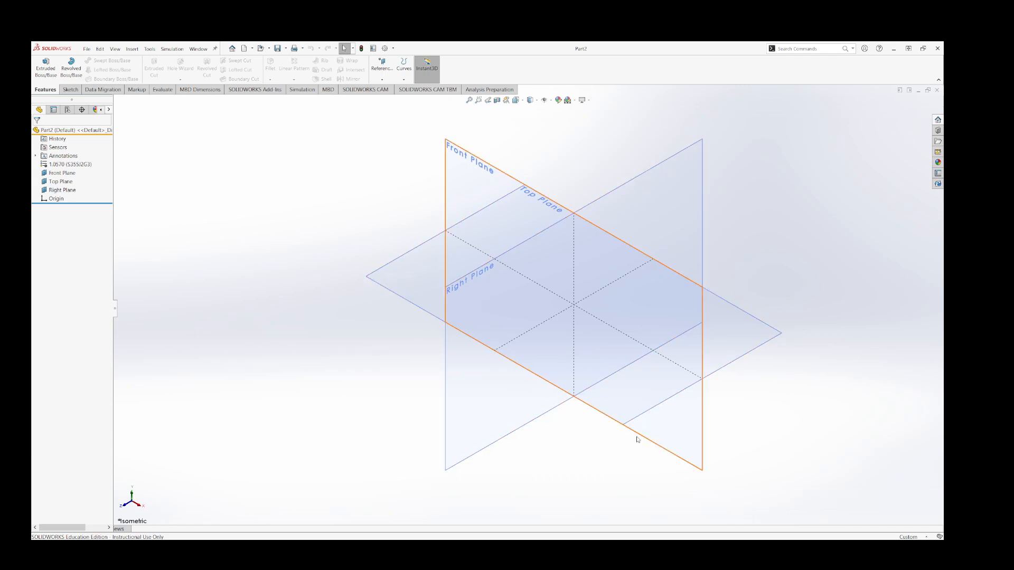
Start a sketch on the Top Plane and draw a center rectangle about 148 by 89 mm, centred on the origin
{"action": "middle_click_drag", "start_coordinate": [602, 463], "coordinate": [617, 405]}
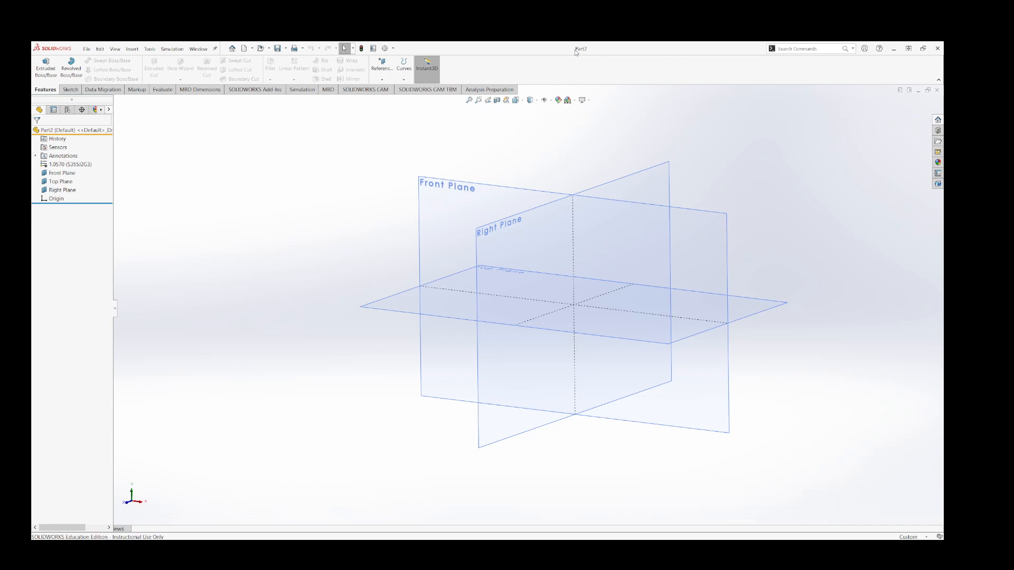
{"action": "left_click", "coordinate": [577, 334]}
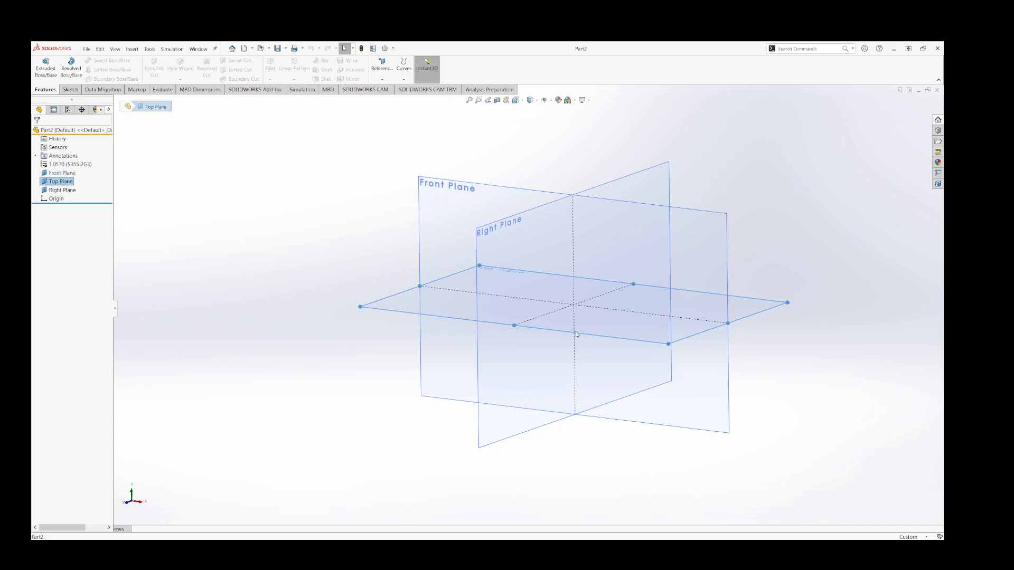
{"action": "left_click", "coordinate": [608, 315]}
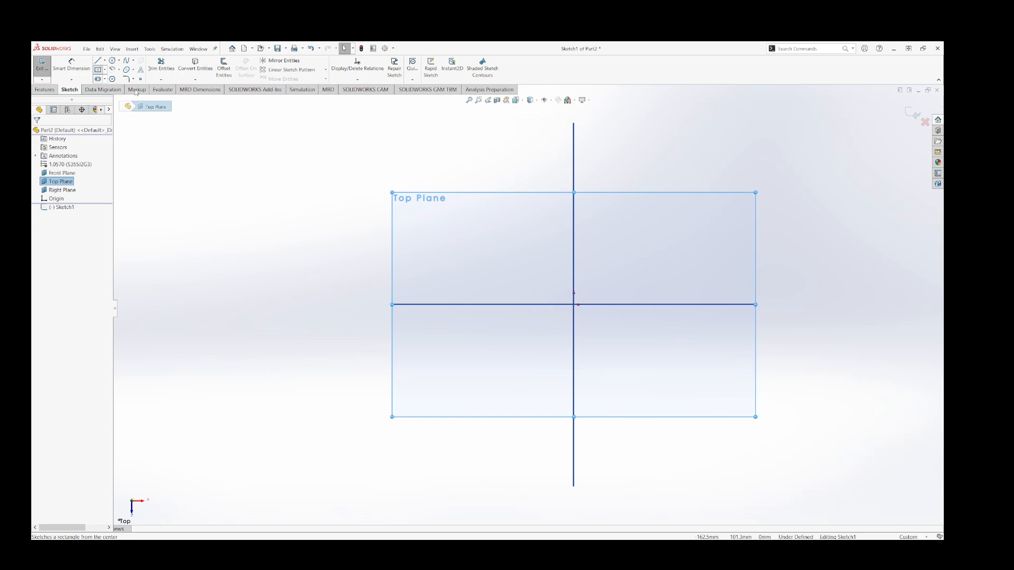
{"action": "left_click", "coordinate": [108, 91]}
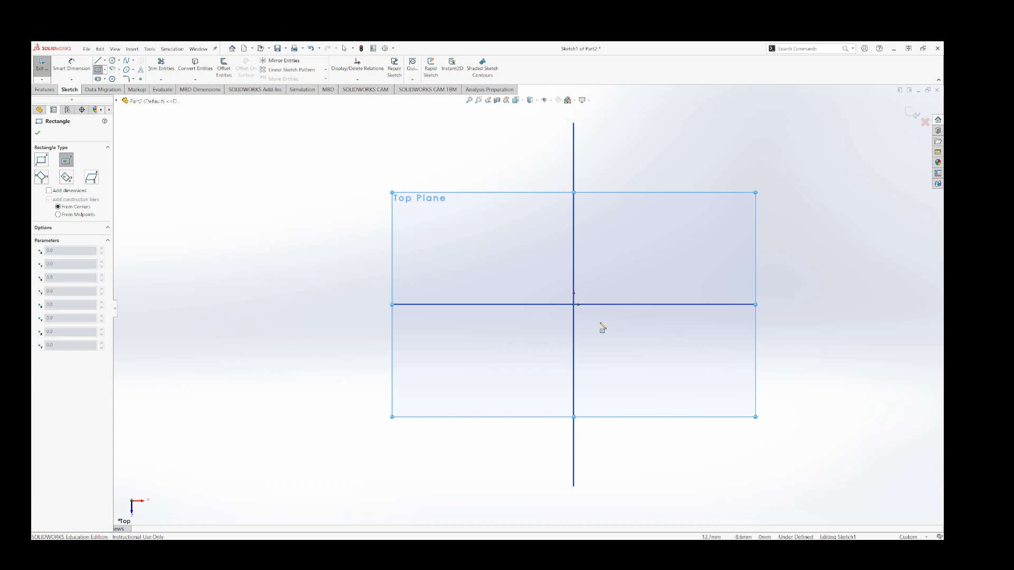
{"action": "left_click", "coordinate": [574, 305]}
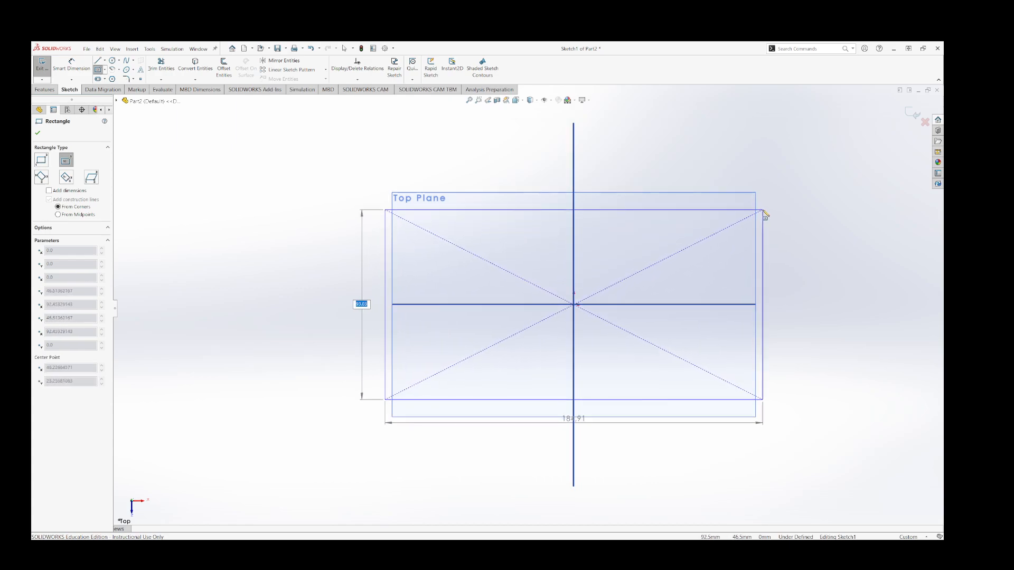
{"action": "left_click", "coordinate": [725, 214]}
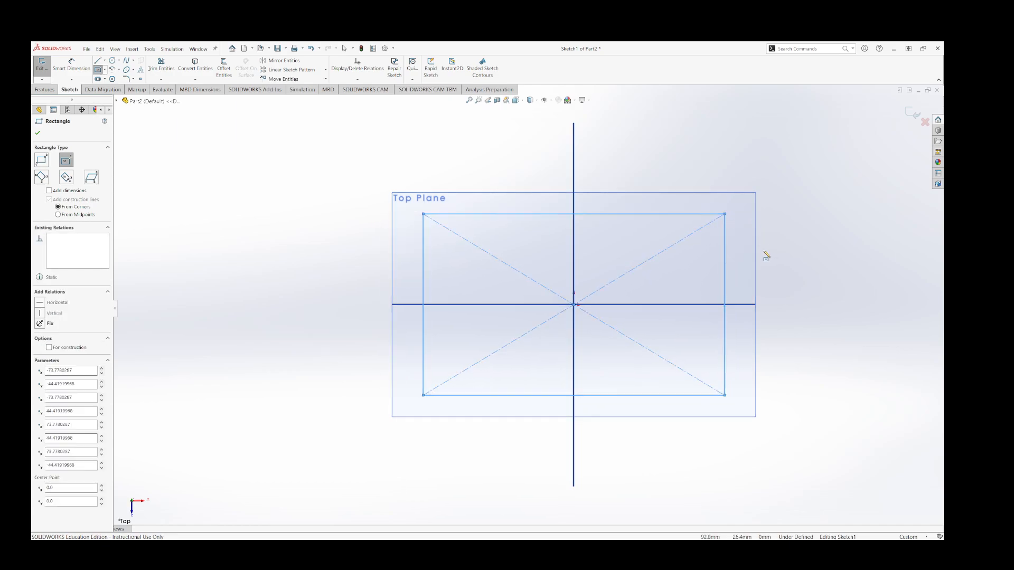
{"action": "key", "text": "Escape"}
{"action": "key", "text": "Escape"}
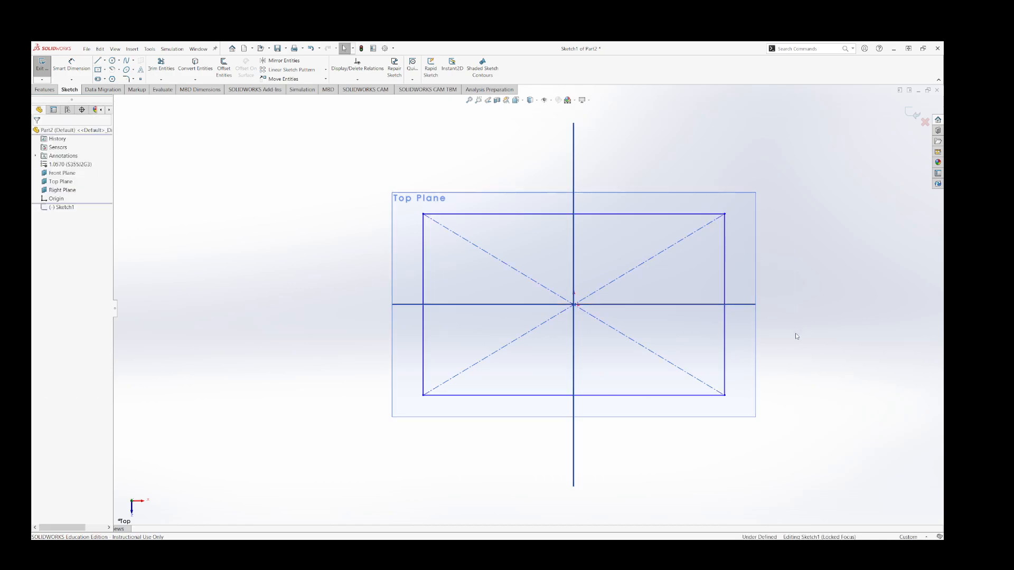
Dimension the rectangle's vertical side and set it to 100 mm
{"action": "right_click_drag", "start_coordinate": [797, 316], "coordinate": [798, 291]}
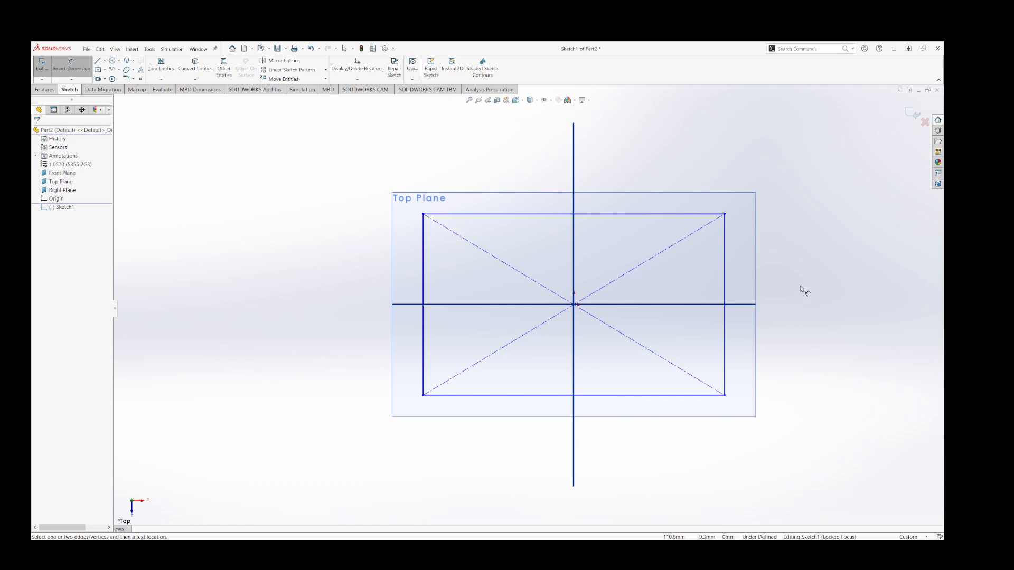
{"action": "left_click", "coordinate": [422, 258]}
{"action": "left_click", "coordinate": [334, 310]}
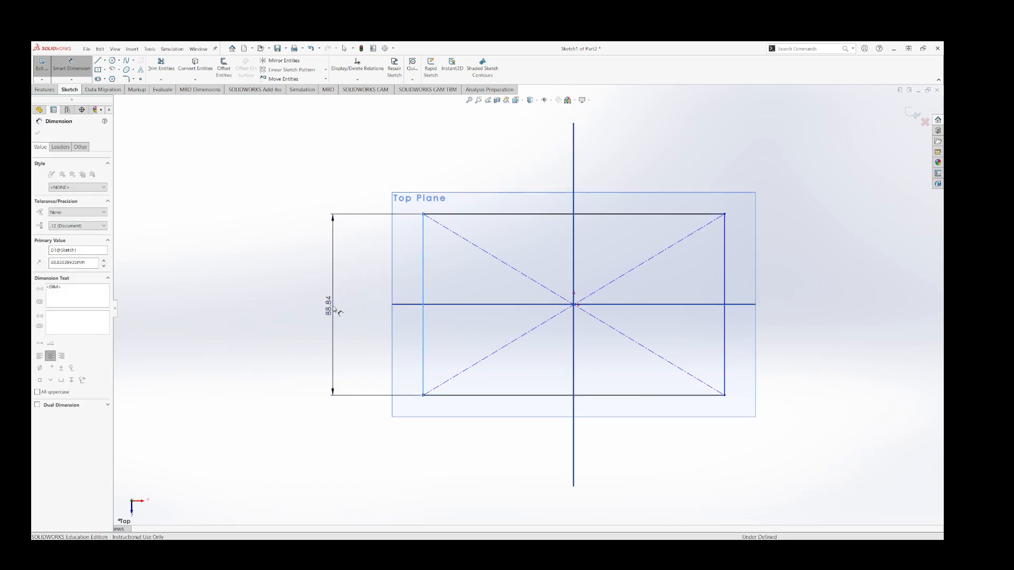
{"action": "type", "text": "100"}
{"action": "key", "text": "Return"}
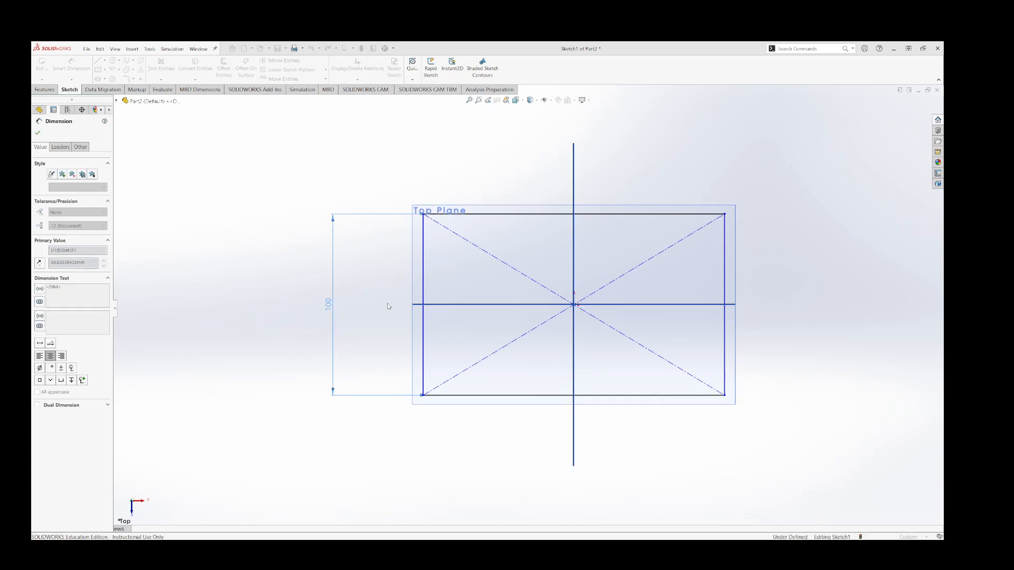
Dimension the rectangle's horizontal side and set it to 150 mm
{"action": "left_click", "coordinate": [611, 215]}
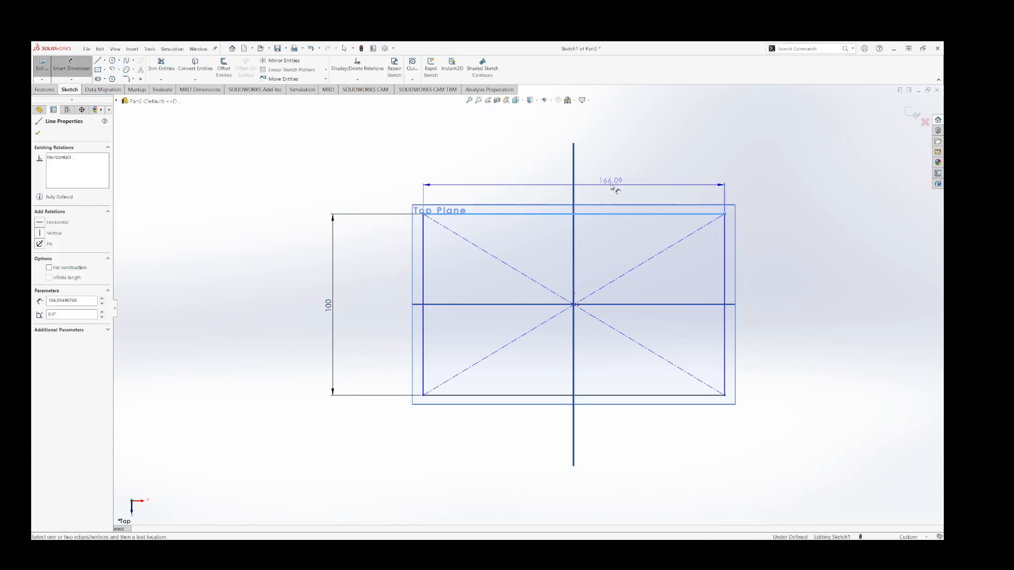
{"action": "left_click", "coordinate": [611, 182]}
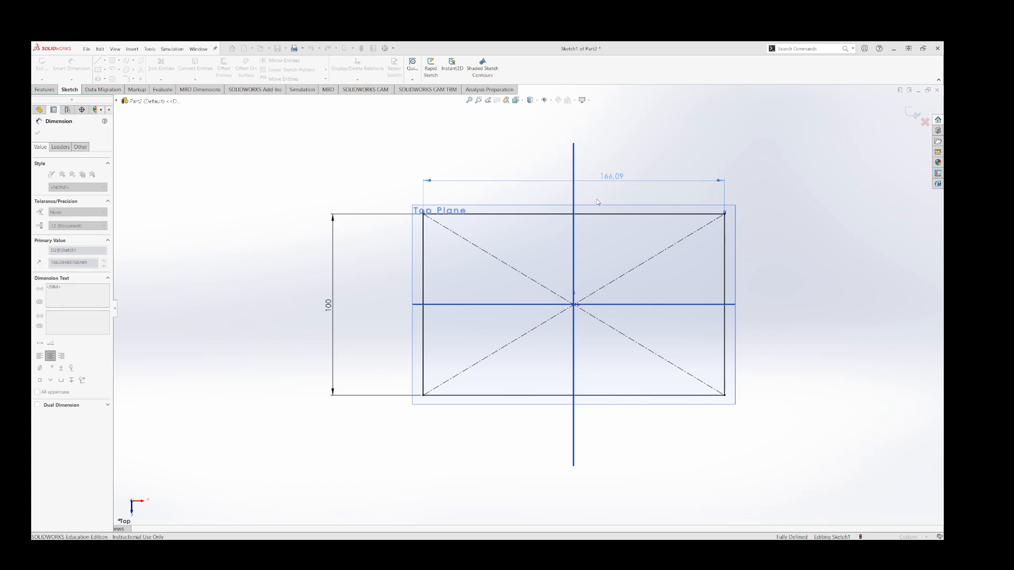
{"action": "type", "text": "150"}
{"action": "key", "text": "Return"}
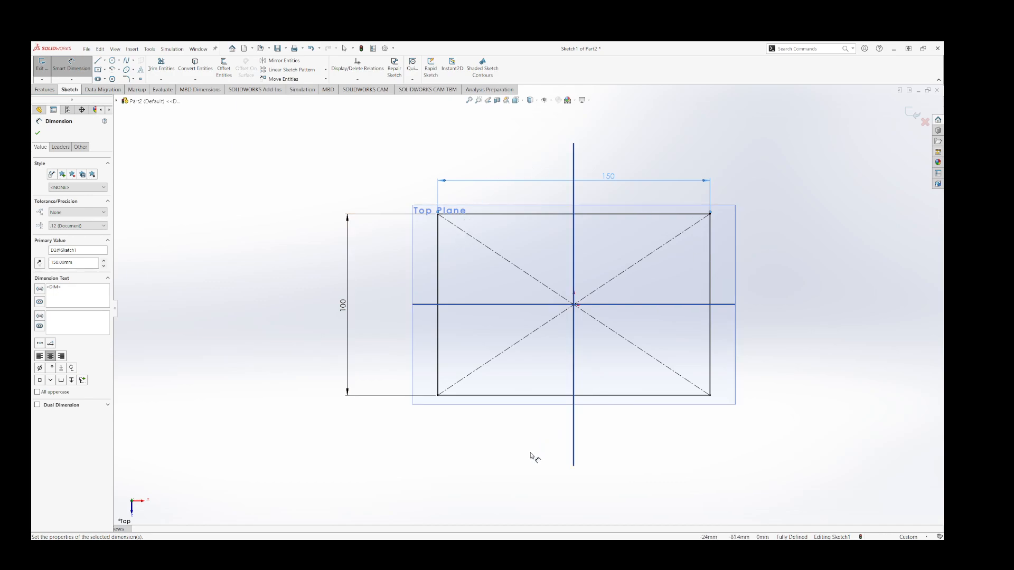
{"action": "middle_click_drag", "start_coordinate": [532, 455], "coordinate": [556, 344]}
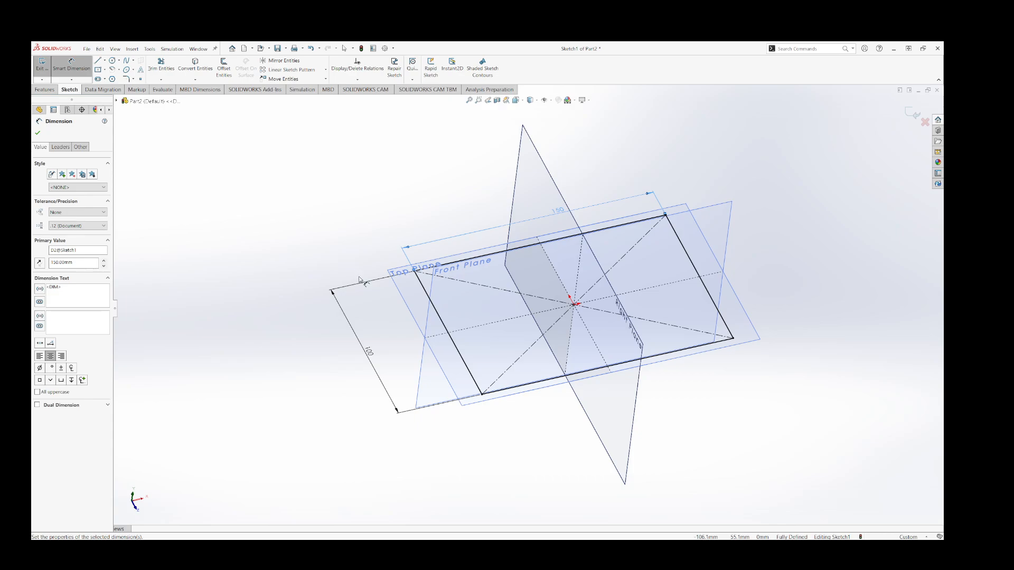
{"action": "key", "text": "ctrl+8"}
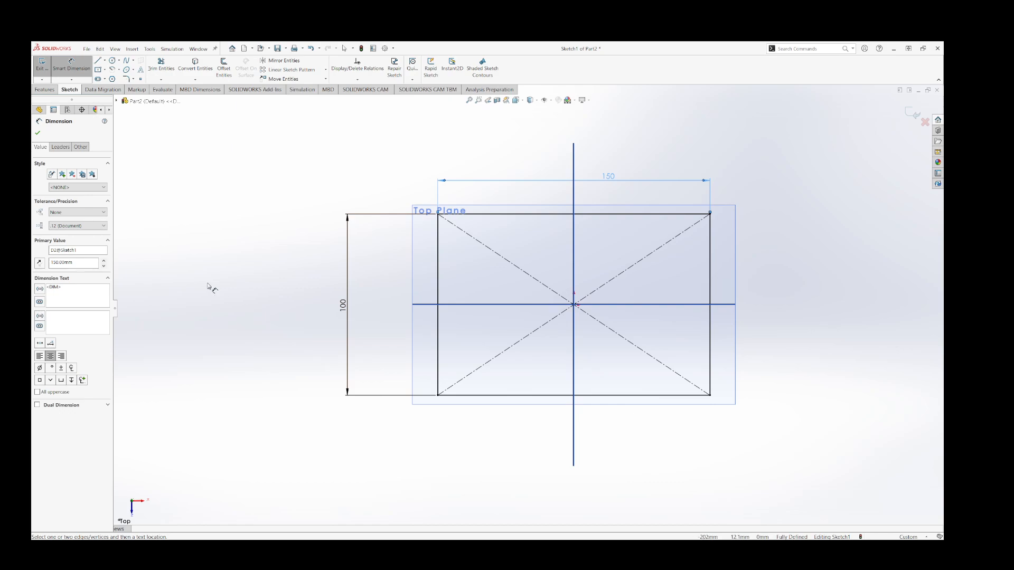
{"action": "key", "text": "Escape"}
{"action": "key", "text": "Escape"}
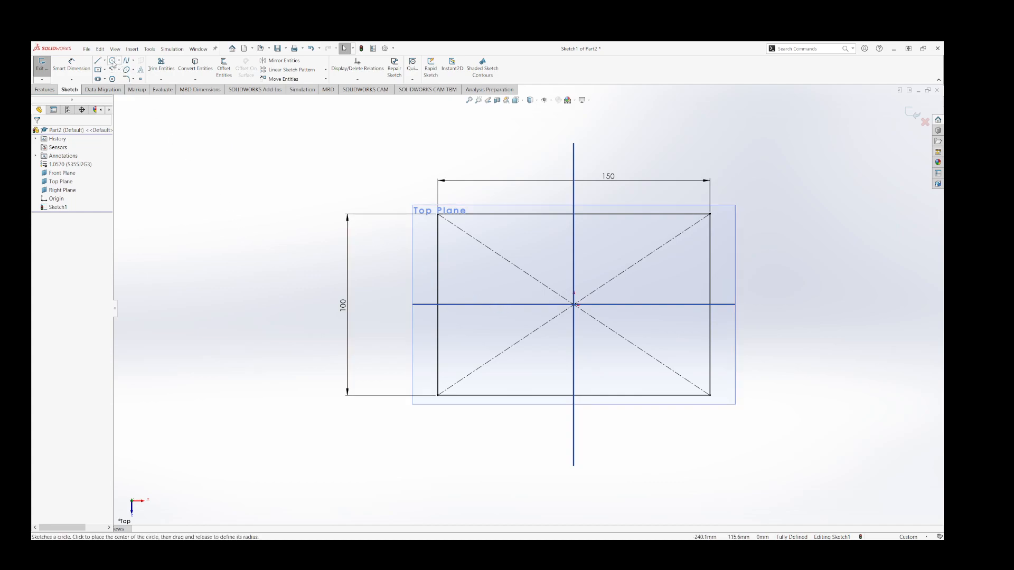
Sketch a circle about 37 mm in diameter inside the rectangle, centred on the horizontal axis about 44 mm left of the origin
{"action": "left_click", "coordinate": [112, 61]}
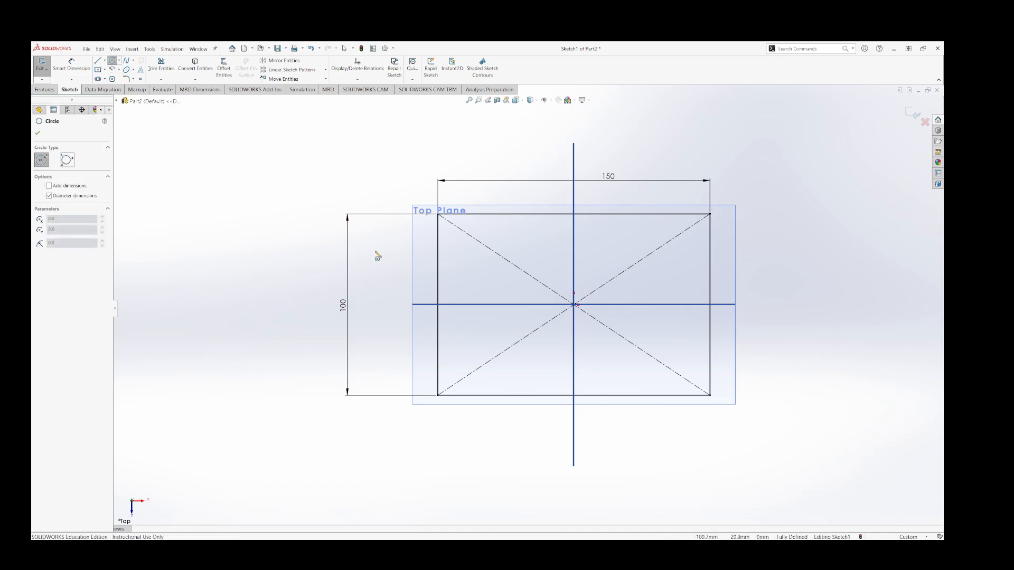
{"action": "left_click", "coordinate": [495, 305]}
{"action": "left_click", "coordinate": [504, 274]}
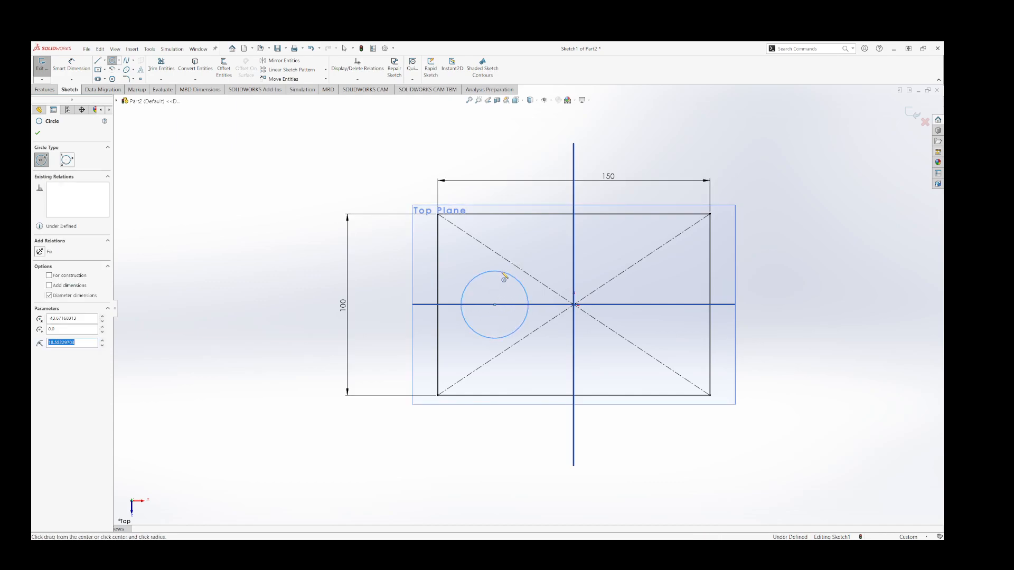
{"action": "key", "text": "Escape"}
Dimension the circle's diameter and set it to 40 mm
{"action": "right_click_drag", "start_coordinate": [307, 308], "coordinate": [307, 231]}
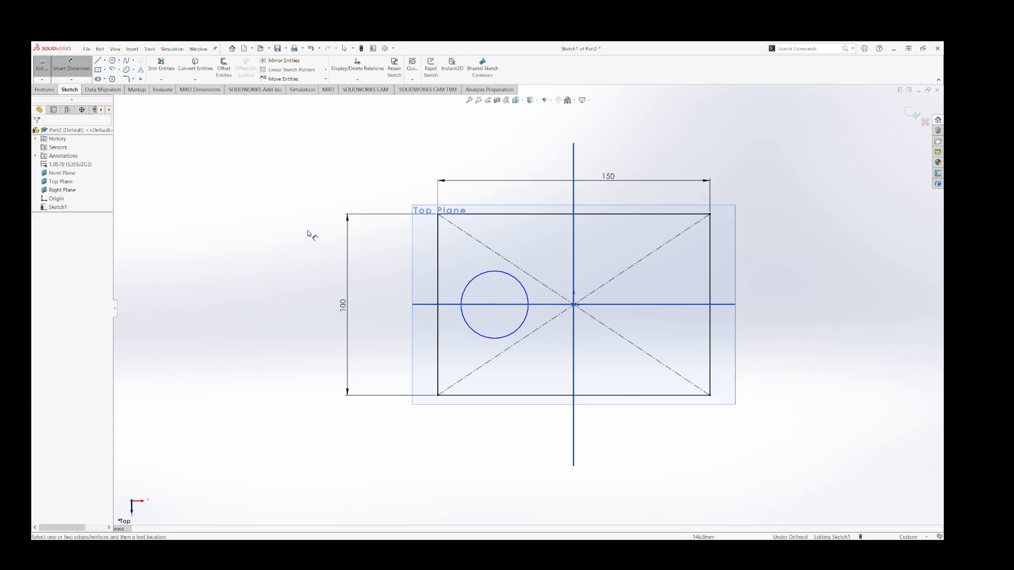
{"action": "left_click", "coordinate": [465, 288]}
{"action": "left_click", "coordinate": [297, 299]}
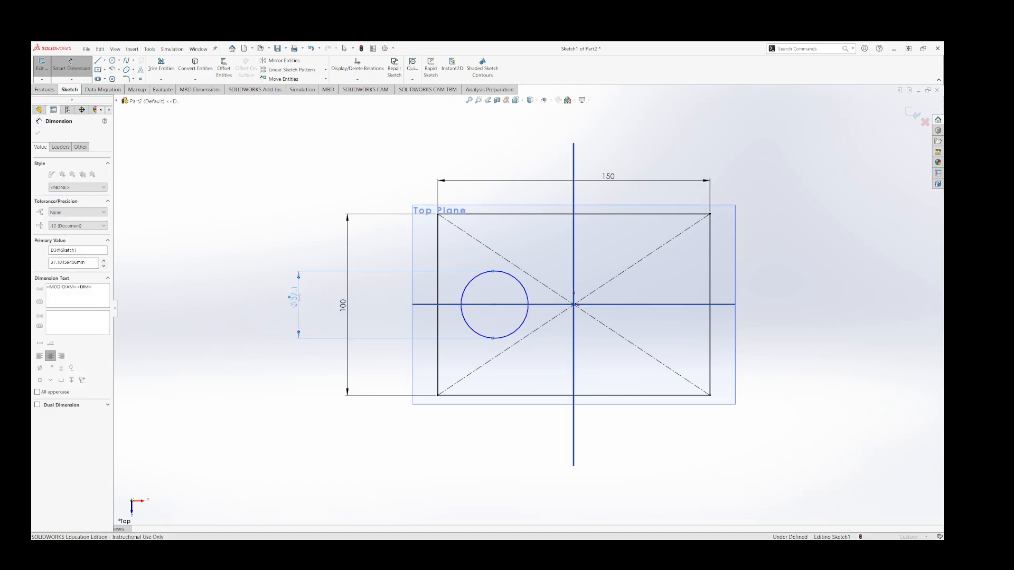
{"action": "type", "text": "40"}
{"action": "key", "text": "Return"}
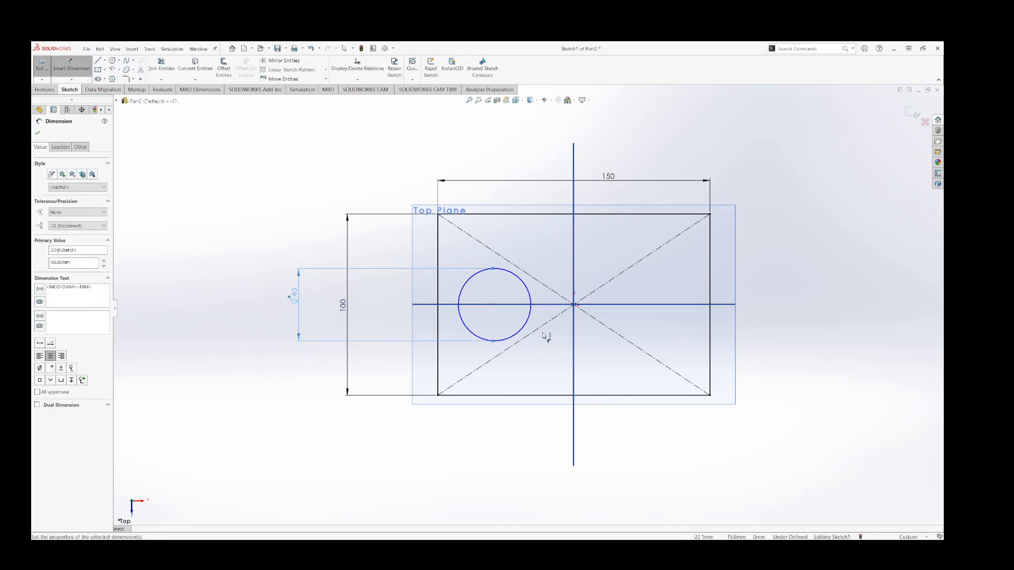
Dimension the horizontal distance between the circle's center and the origin, and set it to 40 mm
{"action": "left_click", "coordinate": [495, 305]}
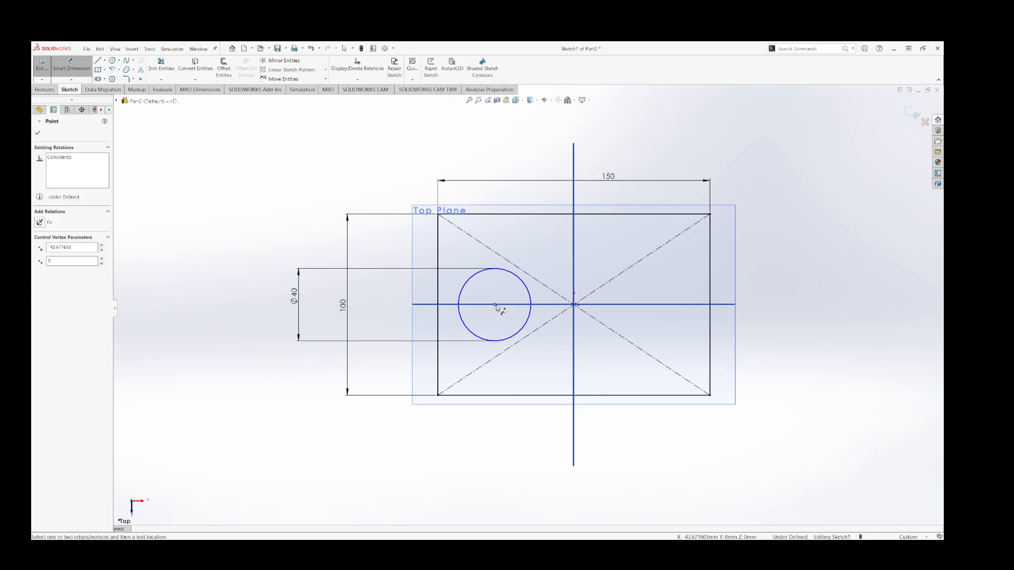
{"action": "left_click", "coordinate": [574, 312]}
{"action": "left_click", "coordinate": [518, 138]}
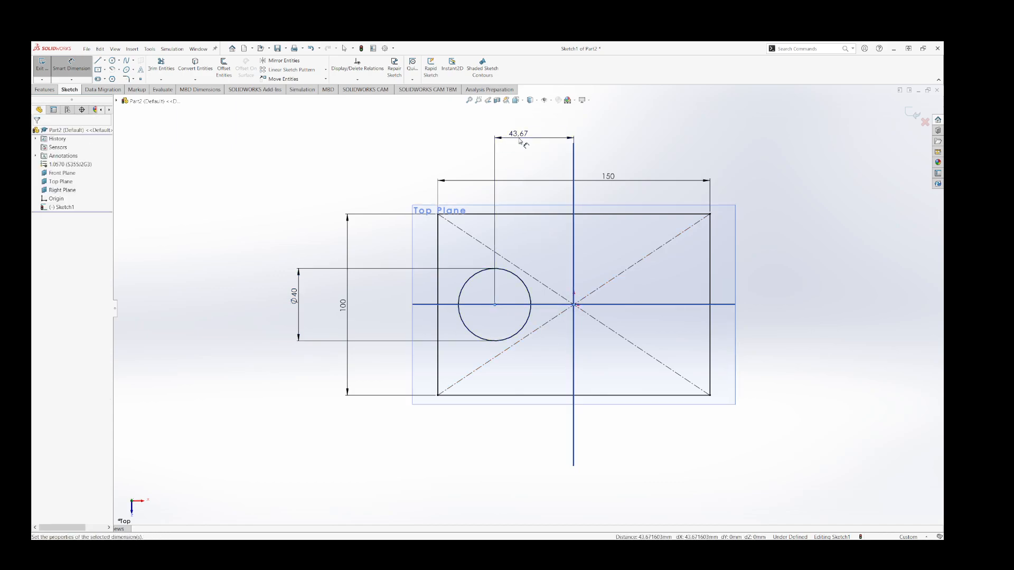
{"action": "type", "text": "40"}
{"action": "key", "text": "Return"}
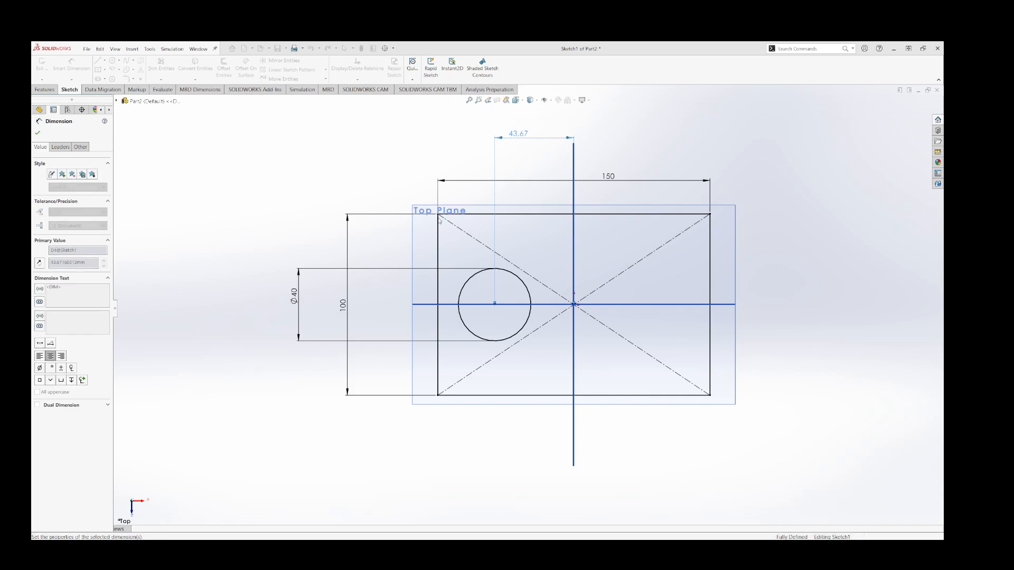
{"action": "left_click", "coordinate": [265, 250]}
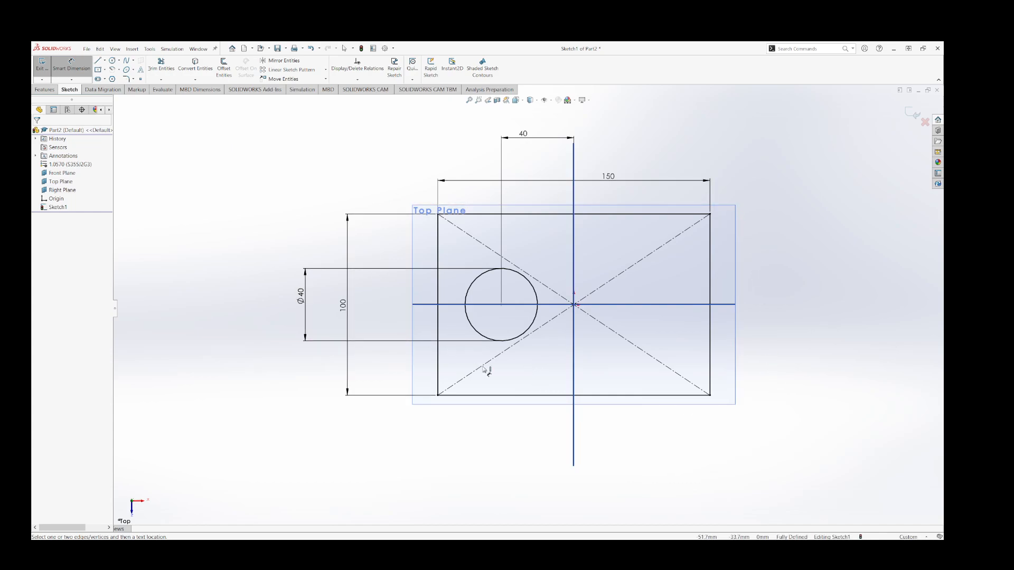
Extrude the rectangle with its circular opening as a 20 mm blind boss from the sketch plane
{"action": "middle_click_drag", "start_coordinate": [537, 368], "coordinate": [533, 255]}
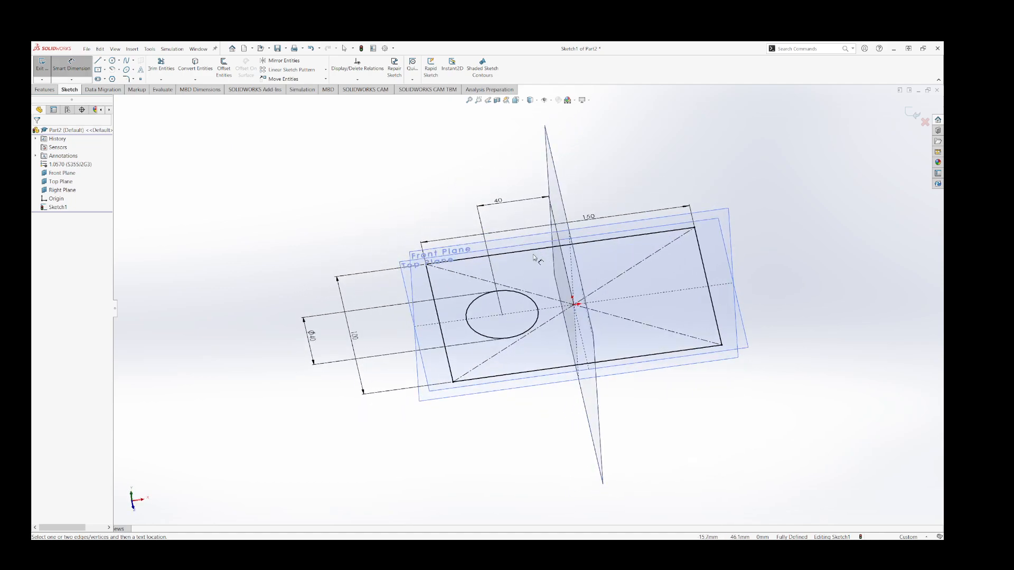
{"action": "left_click", "coordinate": [51, 92]}
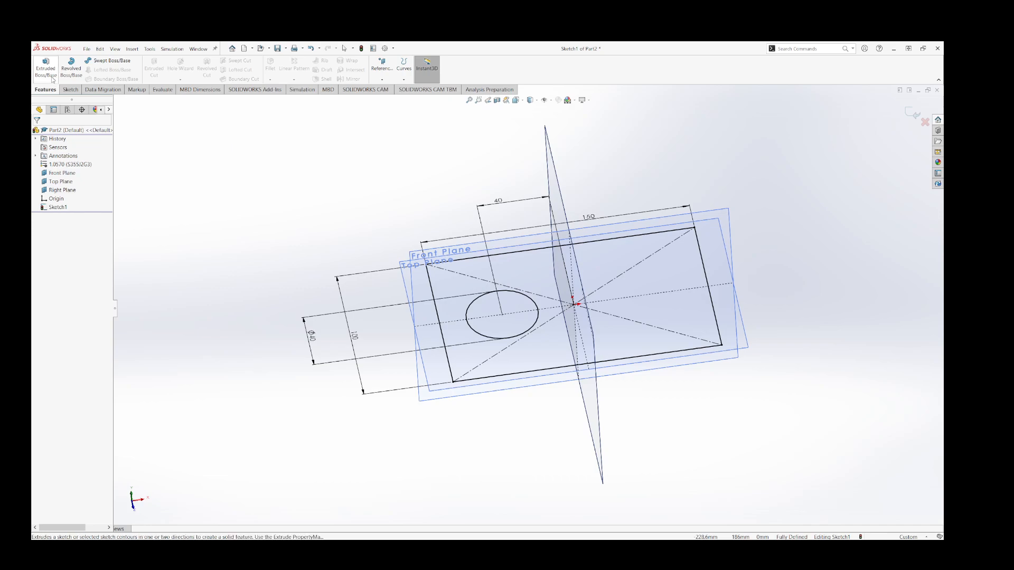
{"action": "left_click", "coordinate": [49, 76]}
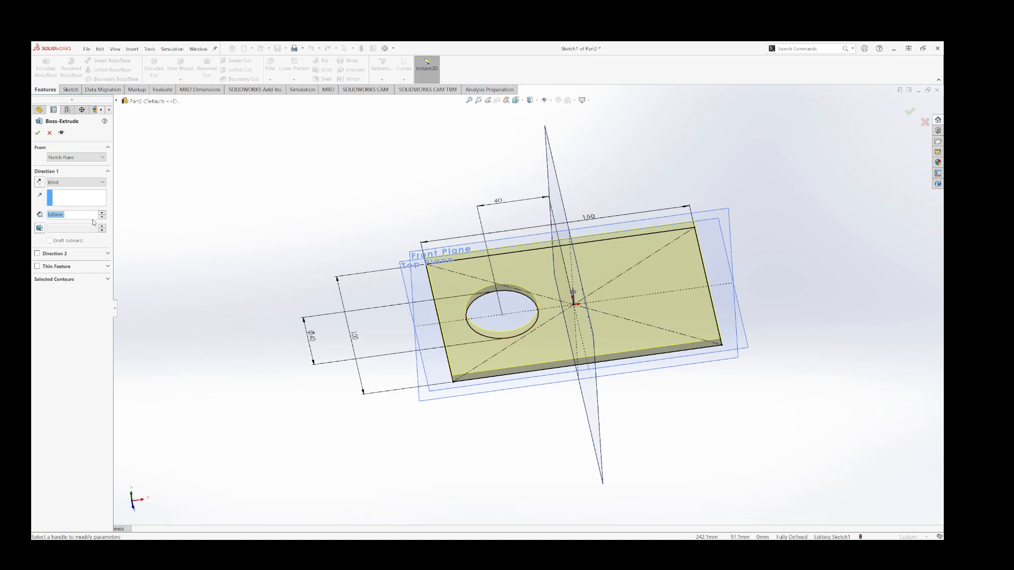
{"action": "type", "text": "20"}
{"action": "key", "text": "Return"}
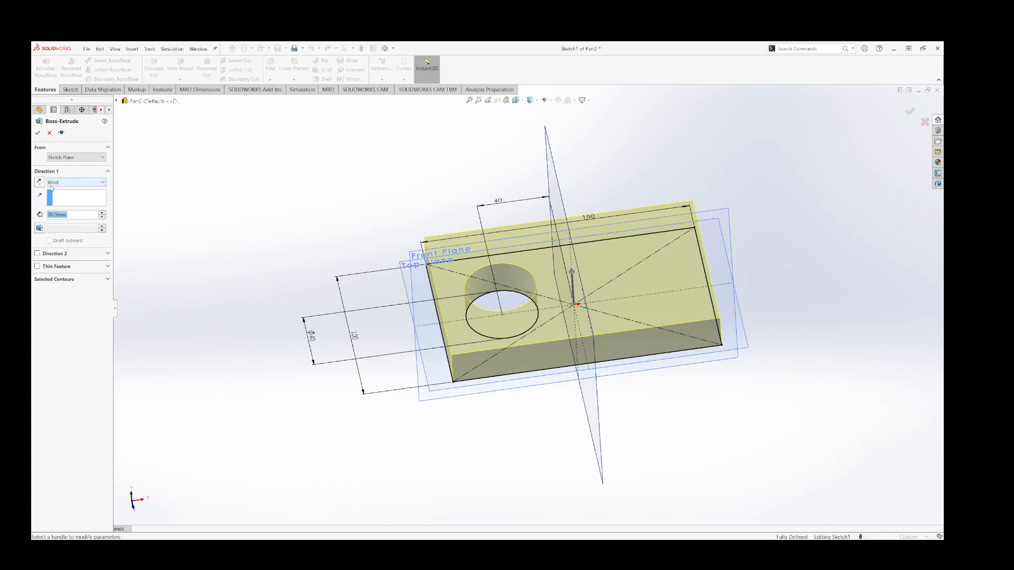
{"action": "left_click", "coordinate": [38, 134]}
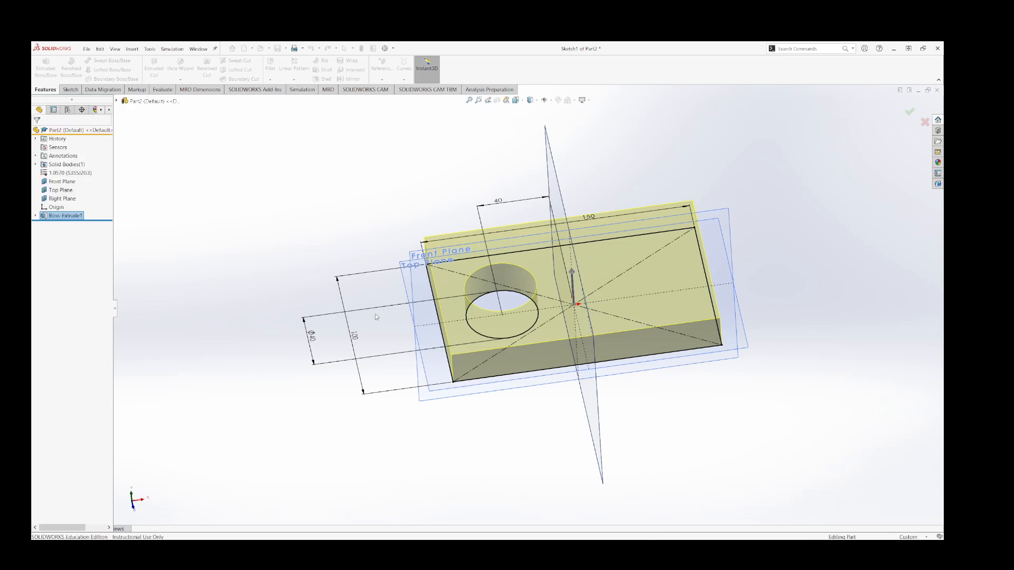
Start a new sketch on the upper face of the extruded plate
{"action": "middle_click_drag", "start_coordinate": [573, 203], "coordinate": [641, 290]}
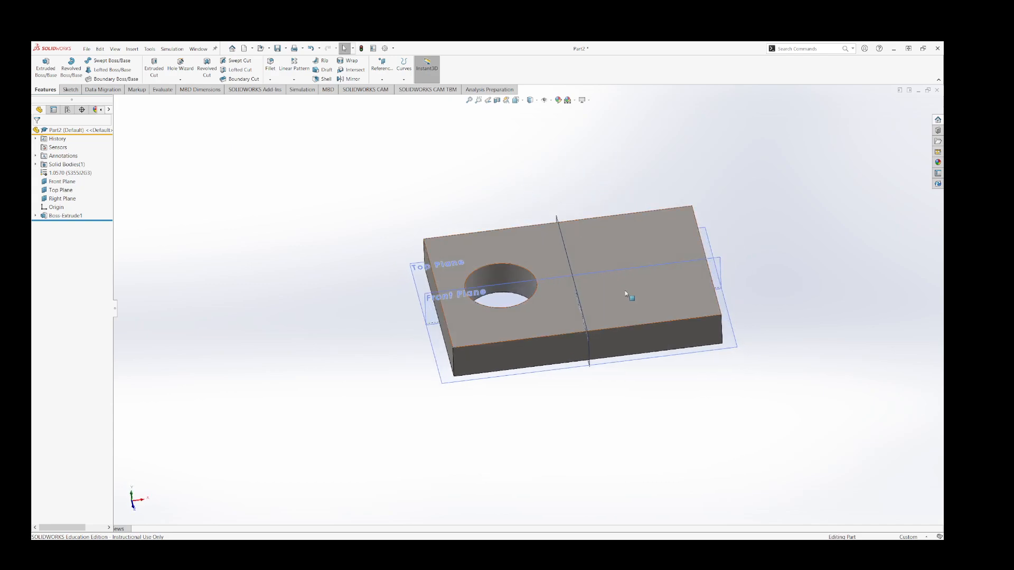
{"action": "left_click", "coordinate": [638, 256]}
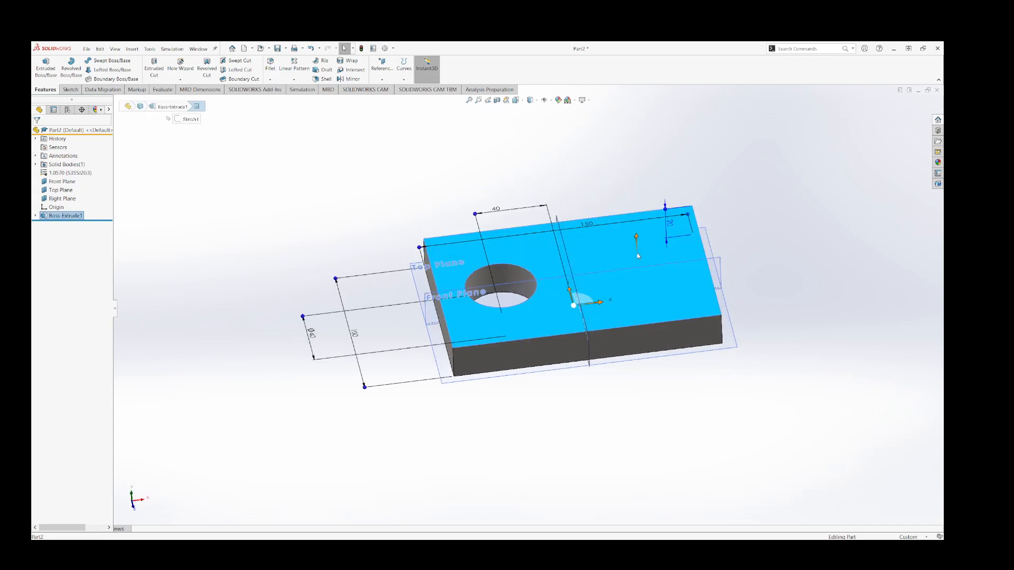
{"action": "left_click", "coordinate": [585, 185]}
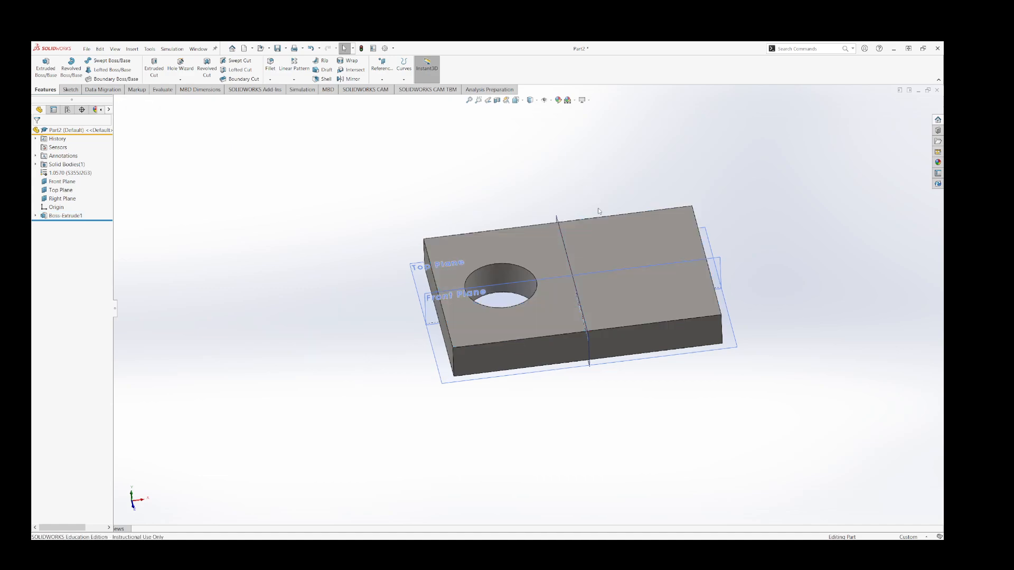
{"action": "left_click", "coordinate": [619, 255]}
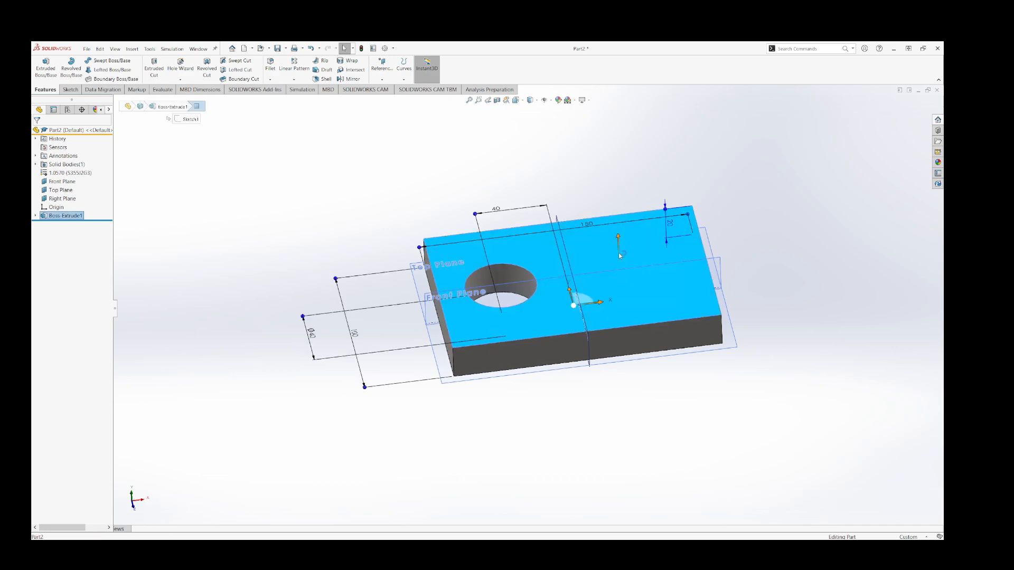
{"action": "left_click", "coordinate": [650, 233]}
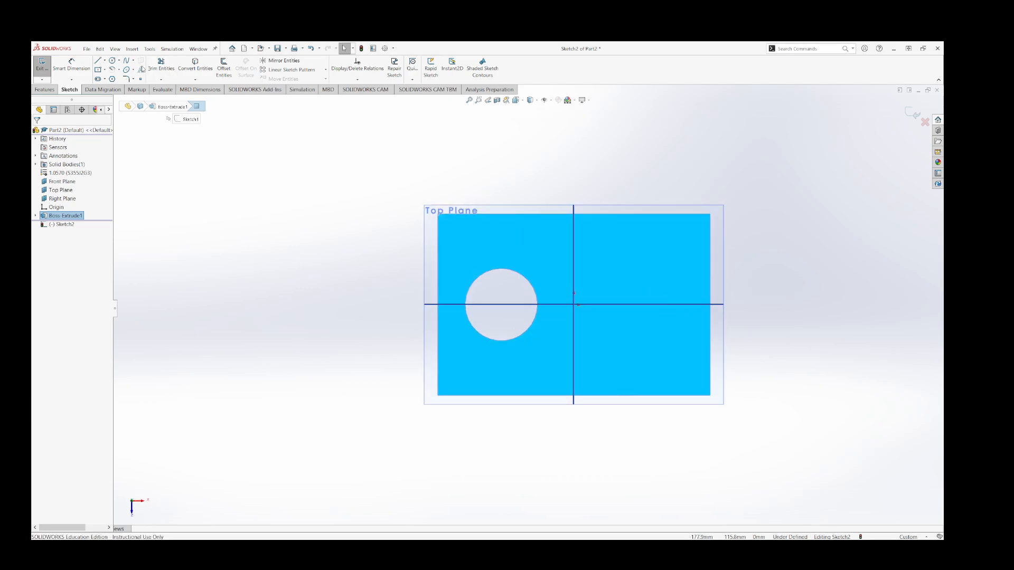
Sketch a circle about 44 mm in diameter on the plate's horizontal centerline, across the origin from the existing hole
{"action": "left_click", "coordinate": [112, 62]}
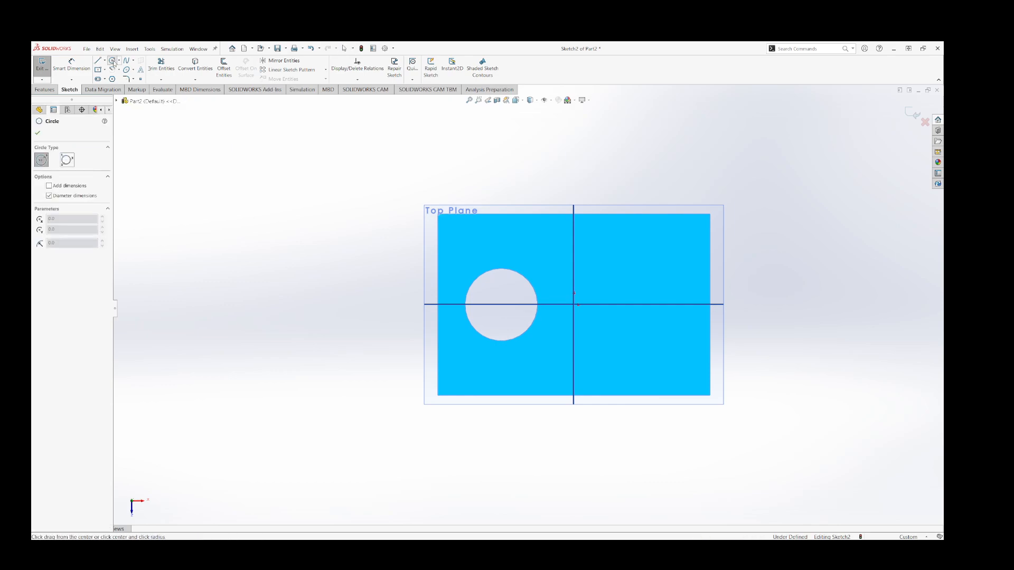
{"action": "left_click", "coordinate": [649, 305]}
{"action": "left_click", "coordinate": [666, 269]}
{"action": "key", "text": "Escape"}
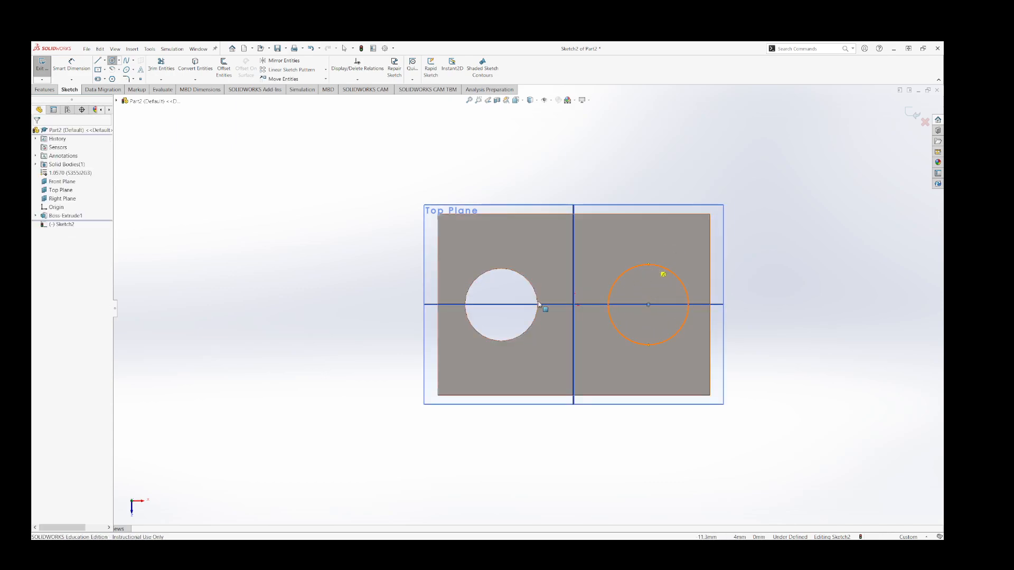
Dimension the new circle's diameter and set it to 40 mm
{"action": "right_click_drag", "start_coordinate": [300, 333], "coordinate": [316, 258]}
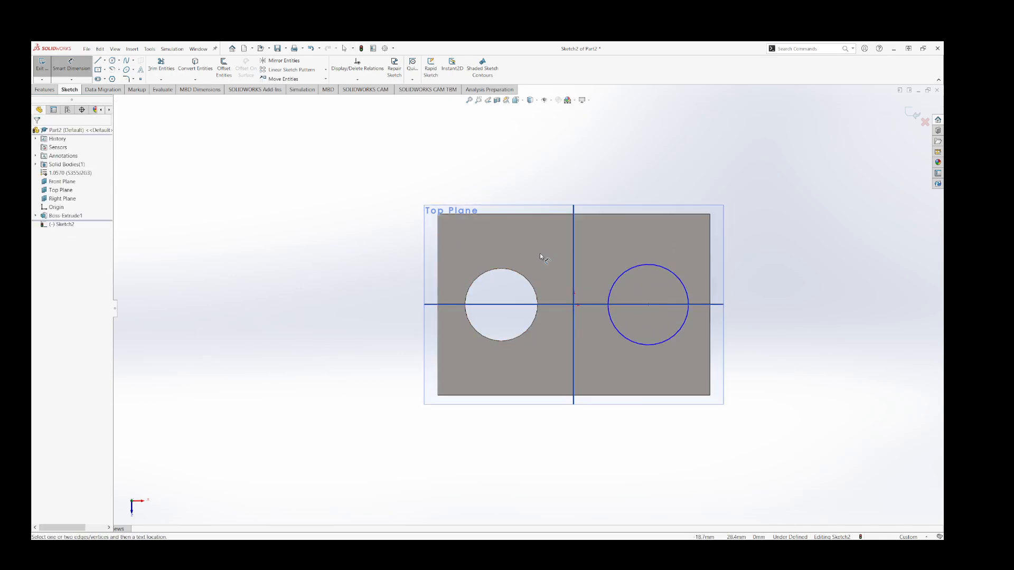
{"action": "left_click", "coordinate": [681, 284]}
{"action": "left_click", "coordinate": [775, 314]}
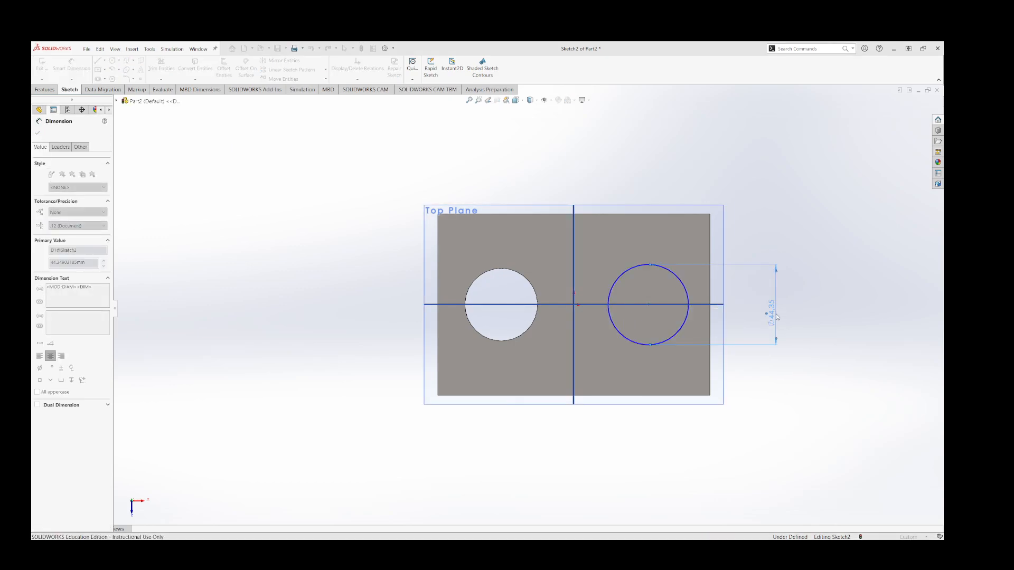
{"action": "type", "text": "40"}
{"action": "key", "text": "Return"}
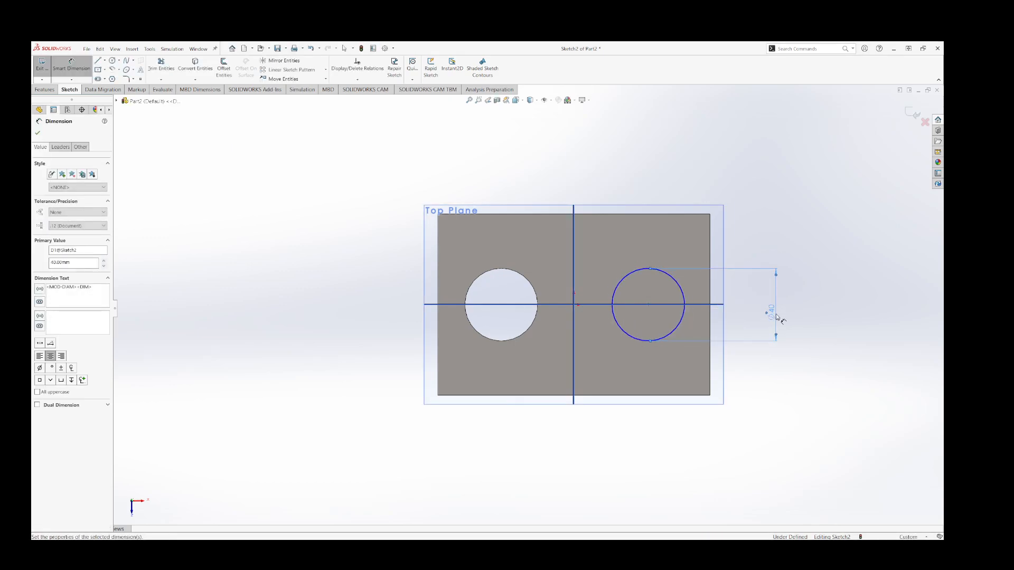
Dimension the horizontal distance from the origin to the new circle's center and set it to 40 mm
{"action": "left_click", "coordinate": [575, 305]}
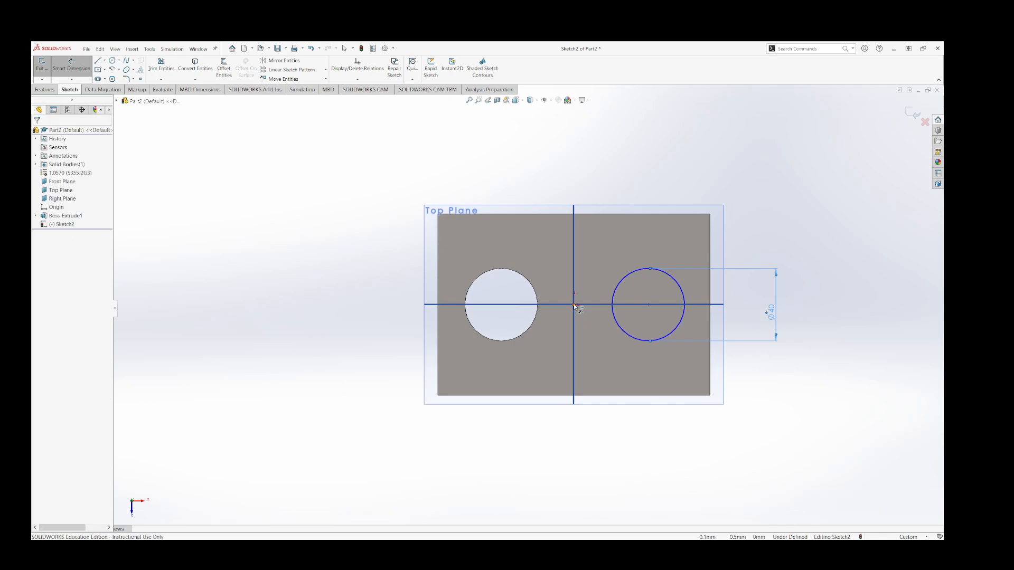
{"action": "left_click", "coordinate": [649, 306]}
{"action": "left_click", "coordinate": [625, 165]}
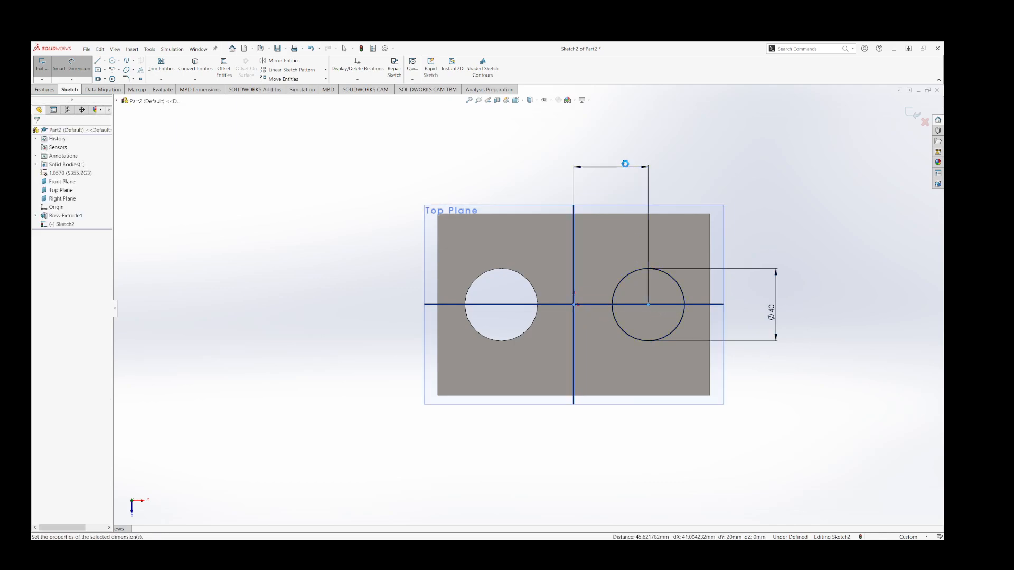
{"action": "type", "text": "40"}
{"action": "key", "text": "Return"}
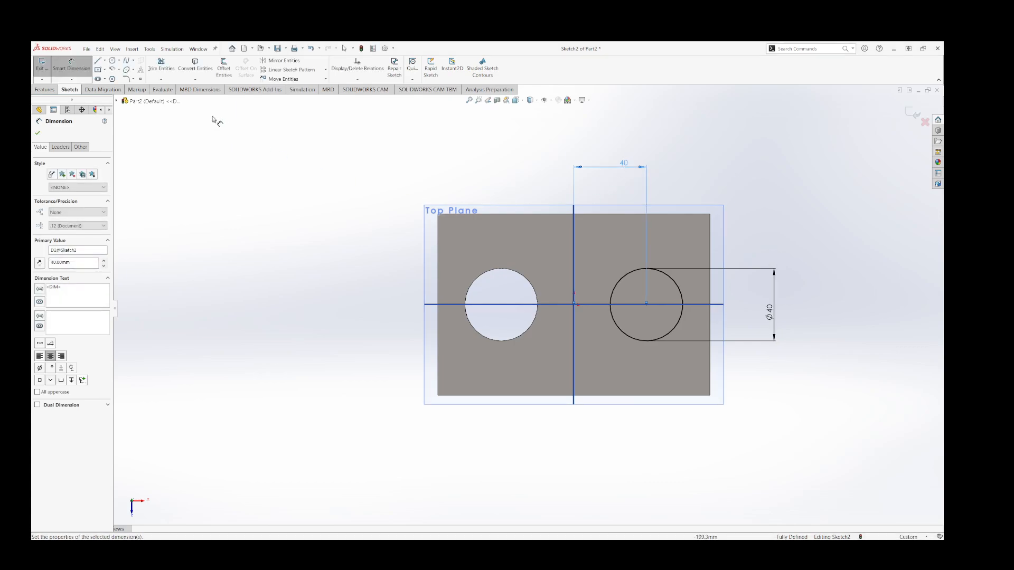
Extrude the circle upward from the plate's upper face as a 40 mm blind boss merged with the plate
{"action": "left_click", "coordinate": [48, 91]}
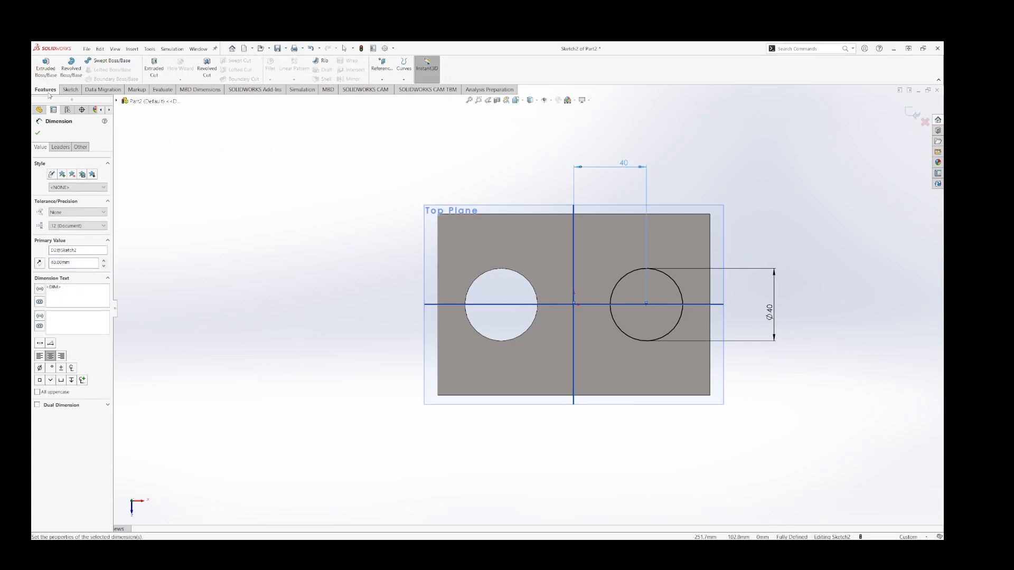
{"action": "left_click", "coordinate": [47, 74]}
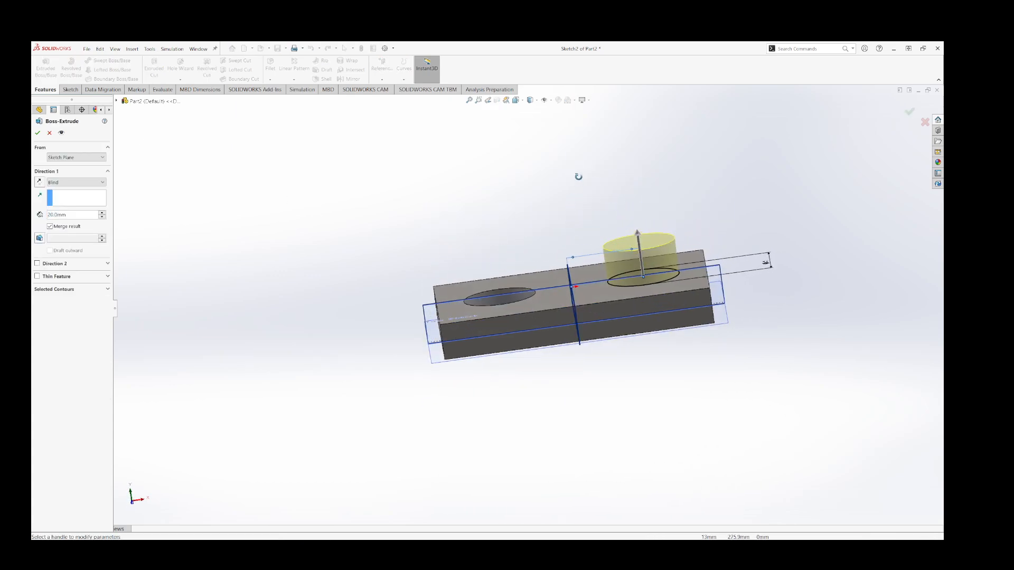
{"action": "left_click", "coordinate": [102, 212]}
{"action": "left_click", "coordinate": [102, 213]}
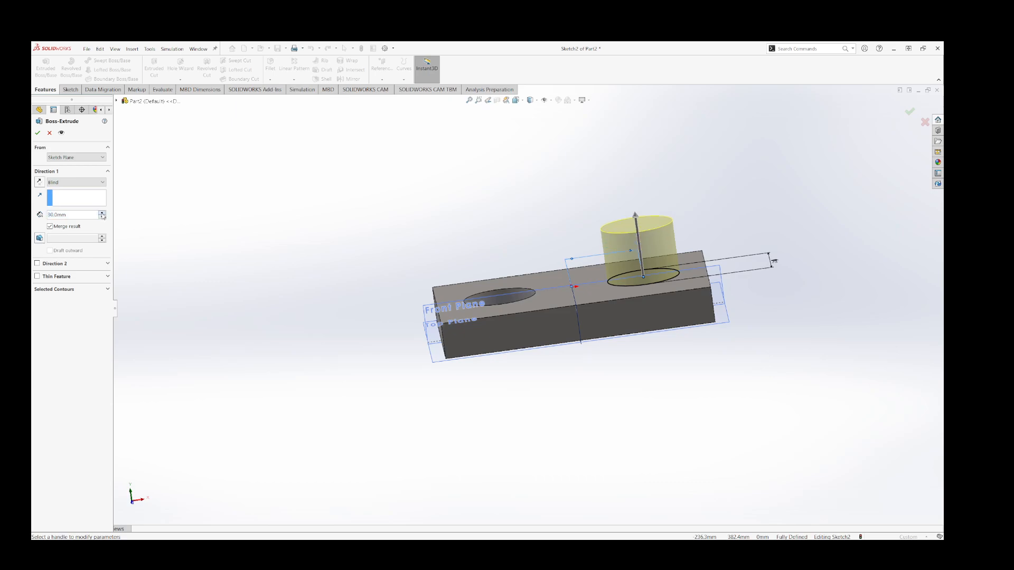
{"action": "left_click", "coordinate": [102, 213]}
{"action": "left_click", "coordinate": [102, 213]}
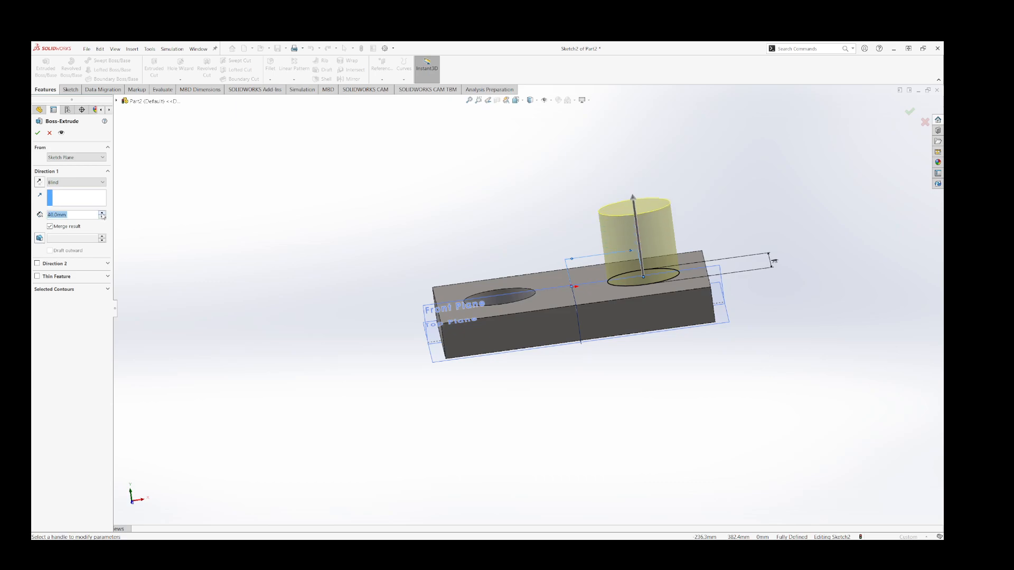
{"action": "left_click", "coordinate": [38, 134]}
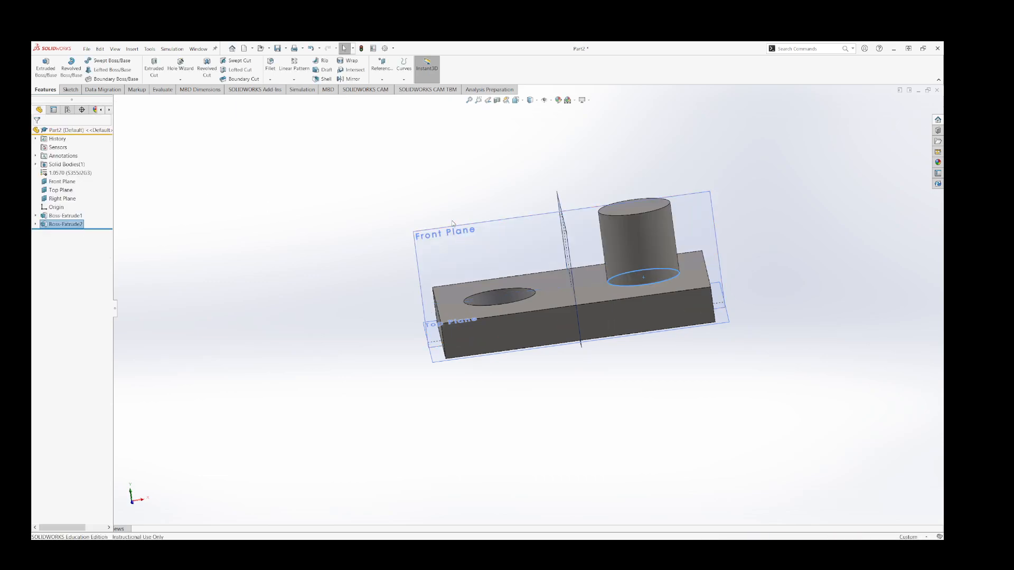
Fillet the plate's four vertical corner edges with a symmetric 10 mm radius
{"action": "middle_click_drag", "start_coordinate": [479, 197], "coordinate": [524, 278]}
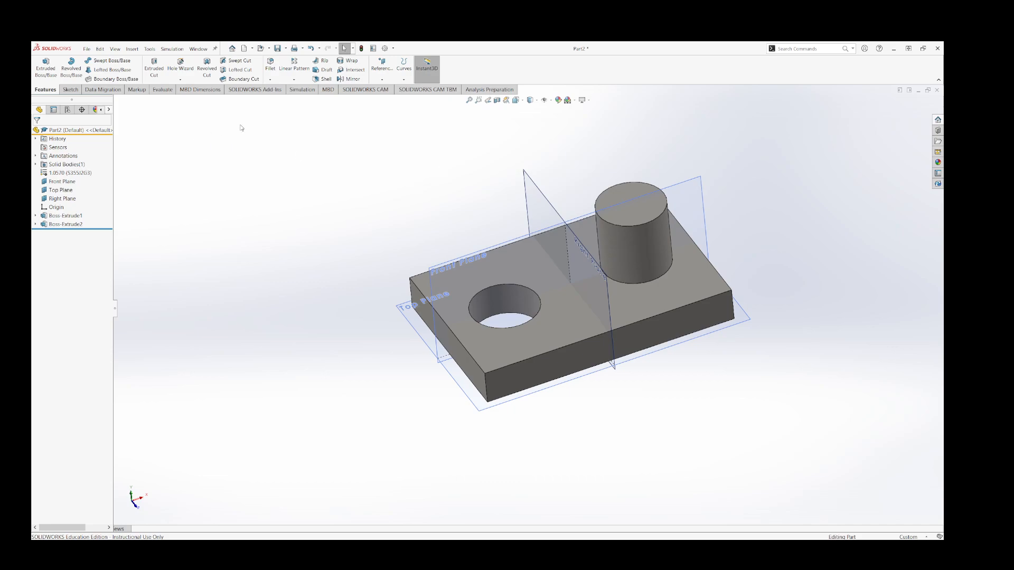
{"action": "left_click", "coordinate": [274, 65]}
{"action": "left_click", "coordinate": [485, 382]}
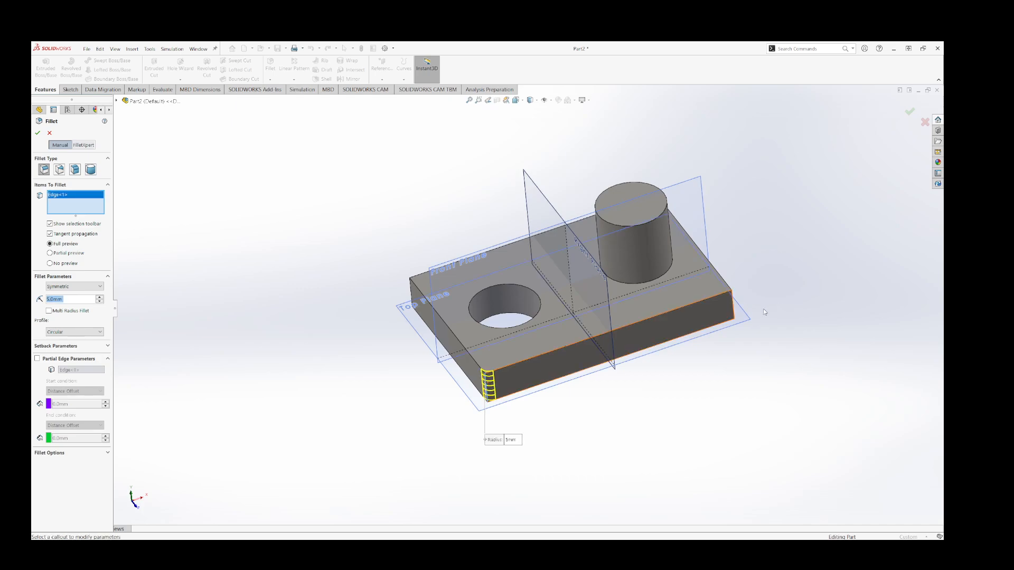
{"action": "left_click", "coordinate": [733, 307]}
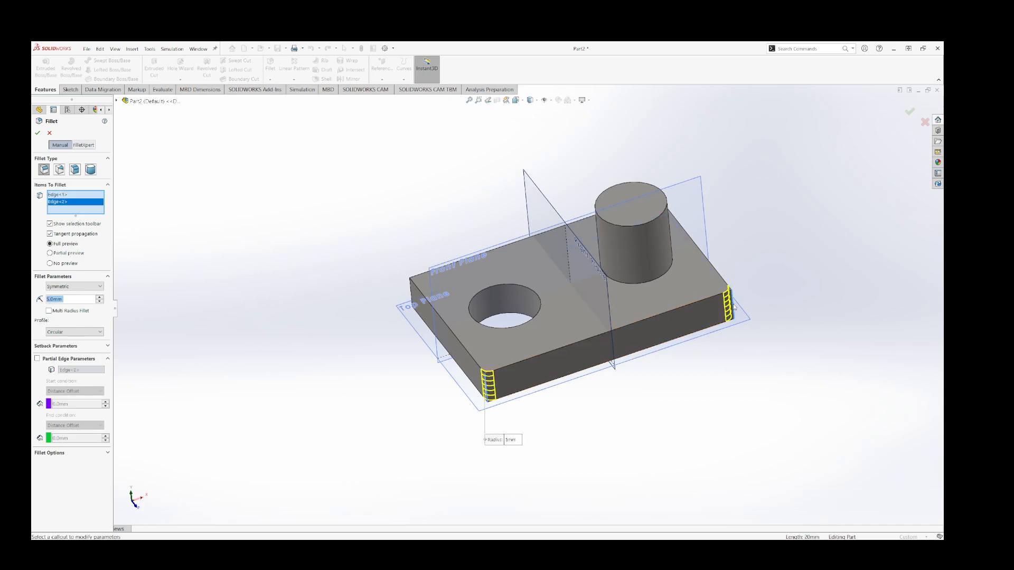
{"action": "middle_click_drag", "start_coordinate": [729, 312], "coordinate": [473, 315]}
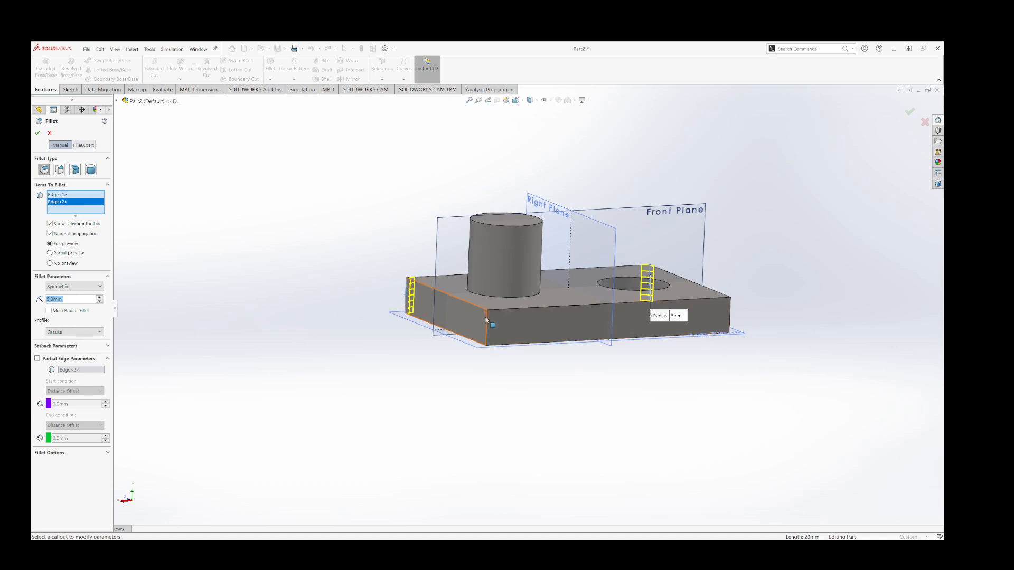
{"action": "left_click", "coordinate": [487, 320]}
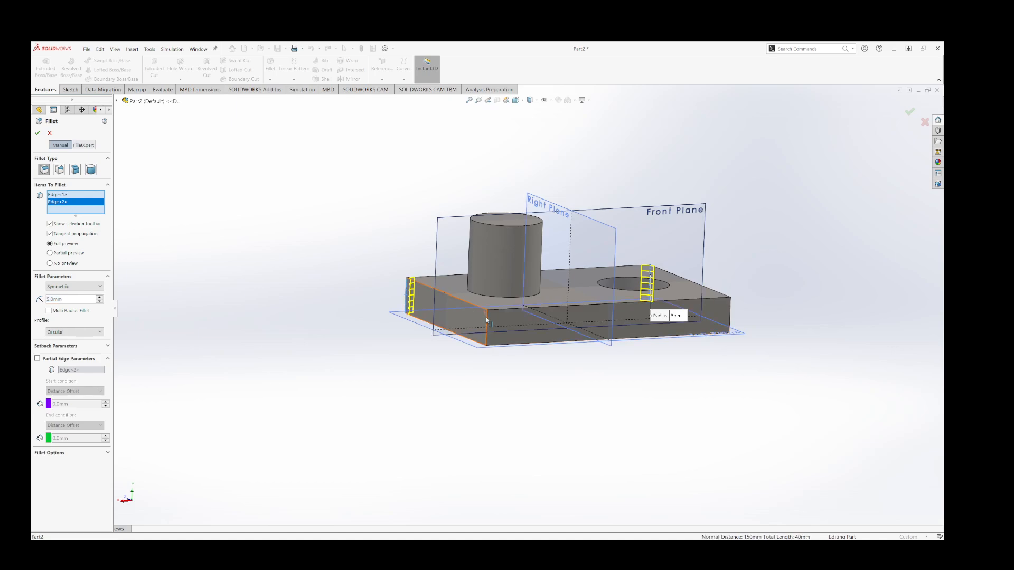
{"action": "left_click", "coordinate": [729, 317]}
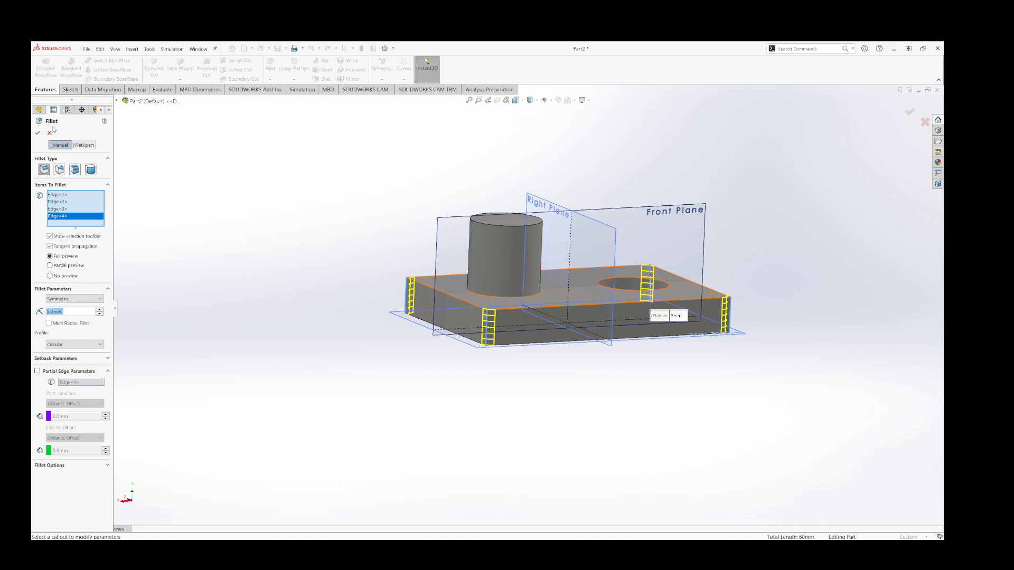
{"action": "left_click", "coordinate": [100, 310]}
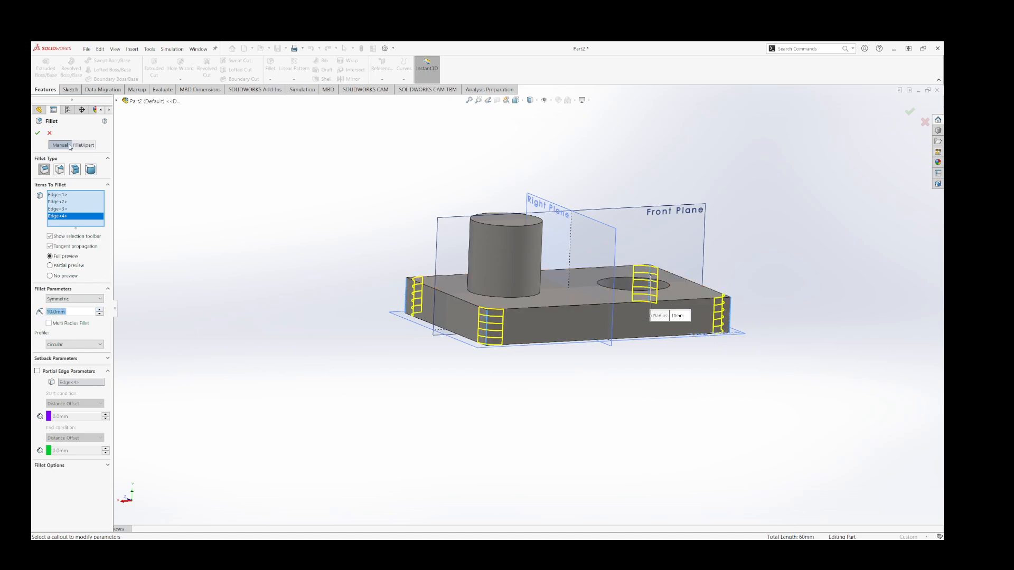
{"action": "left_click", "coordinate": [38, 134]}
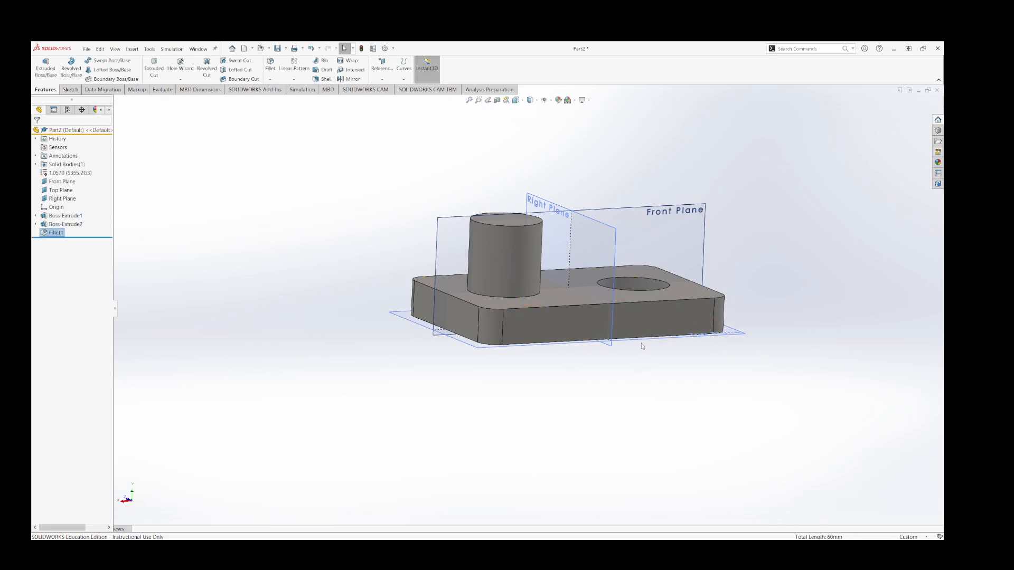
{"action": "middle_click_drag", "start_coordinate": [369, 227], "coordinate": [518, 288]}
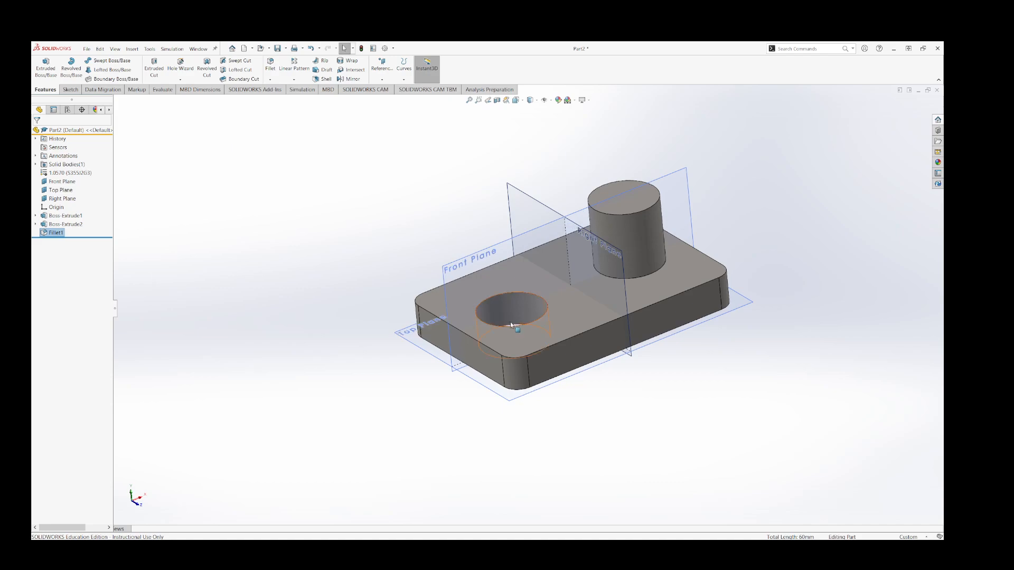
{"action": "left_click", "coordinate": [363, 230]}
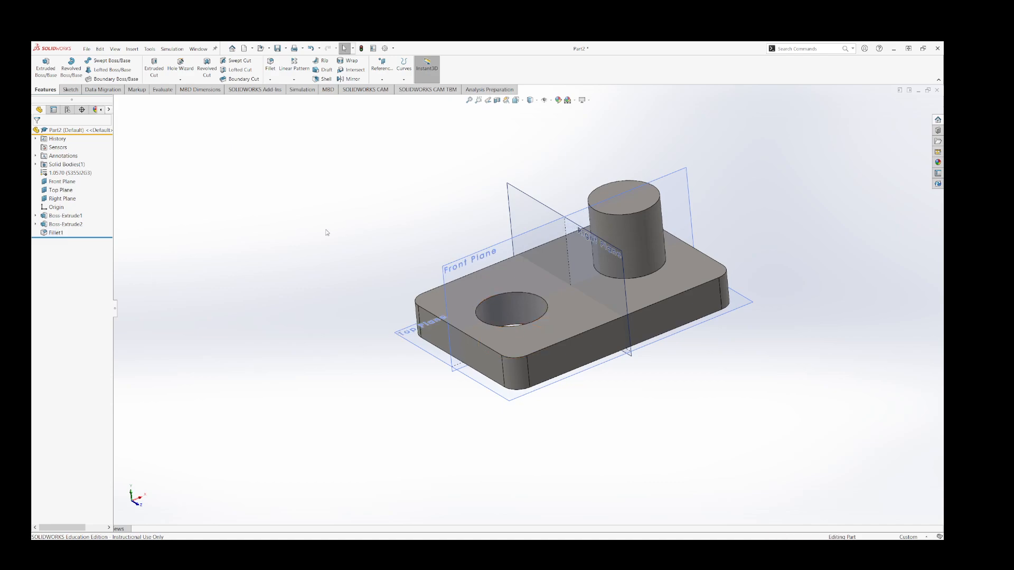